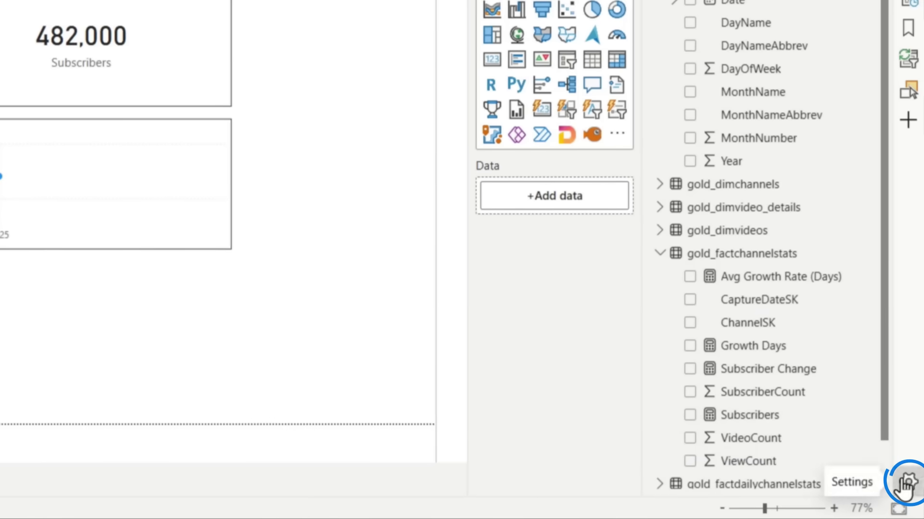
- Review the Save to OneDrive and SharePoint options among the global preview features, leaving the options unchanged
{"action": "left_click", "coordinate": [908, 482]}
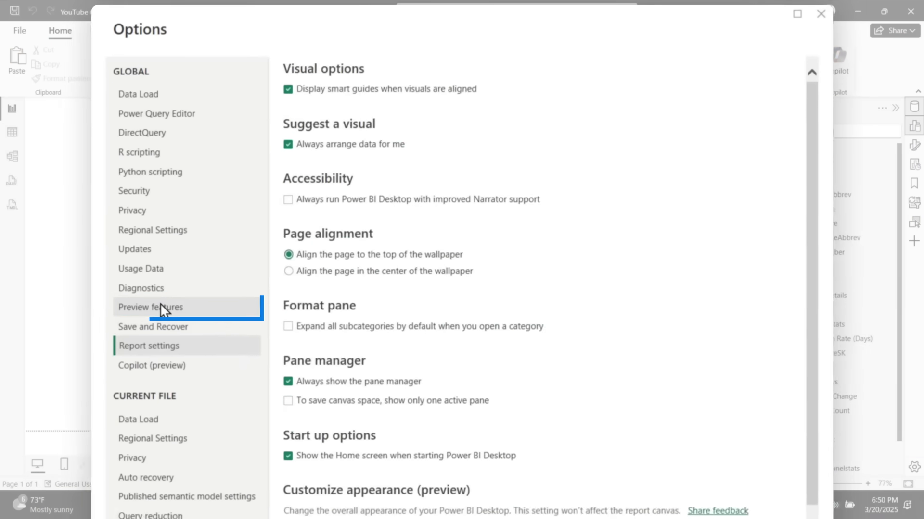
{"action": "left_click", "coordinate": [160, 308]}
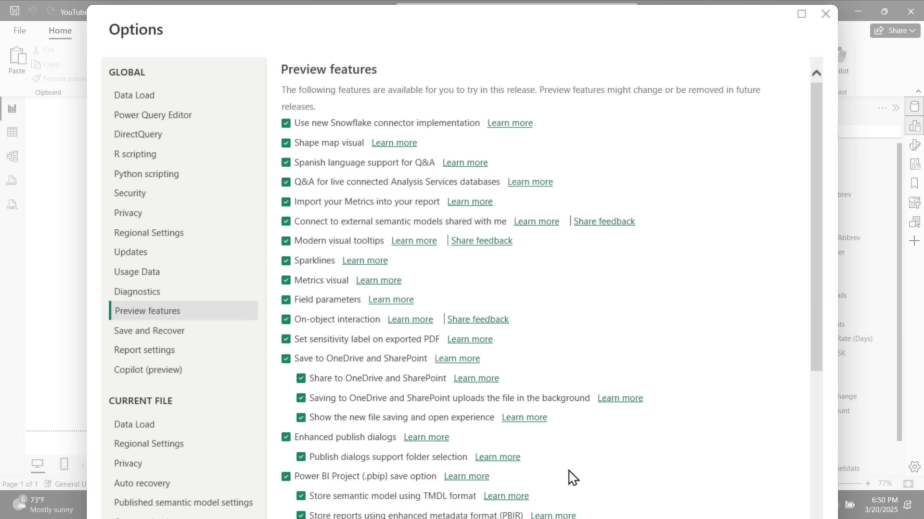
{"action": "left_click", "coordinate": [718, 465]}
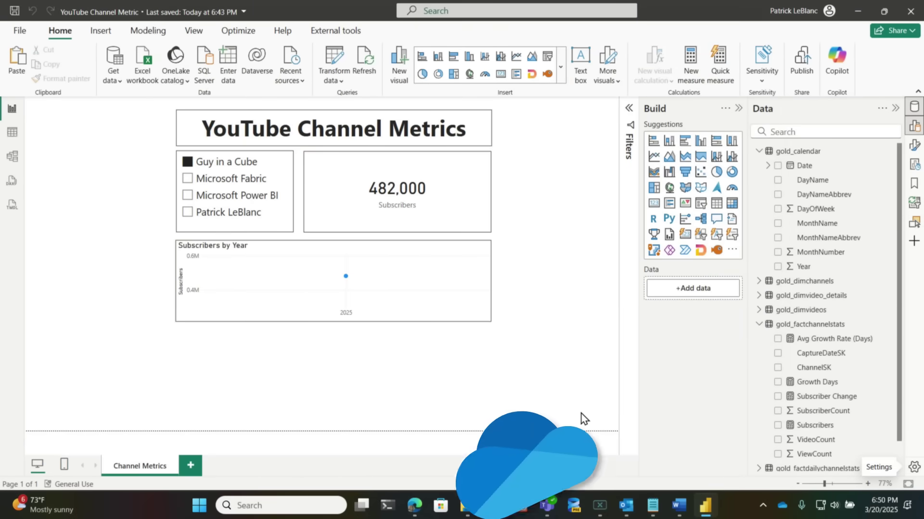
- Switch to the browser and look over the YouTubeMetrics SharePoint site down to its document folders
{"action": "left_click", "coordinate": [412, 506]}
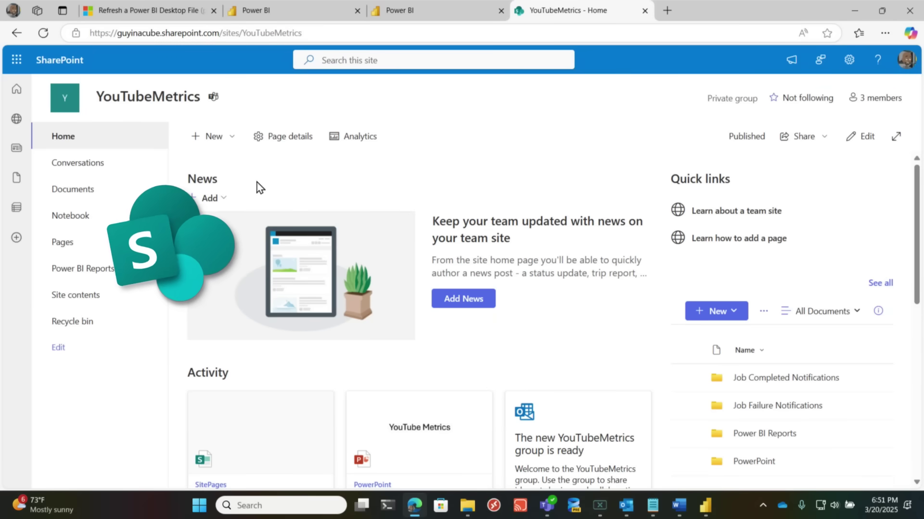
{"action": "scroll", "coordinate": [783, 298], "scroll_direction": "down", "scroll_amount": 2}
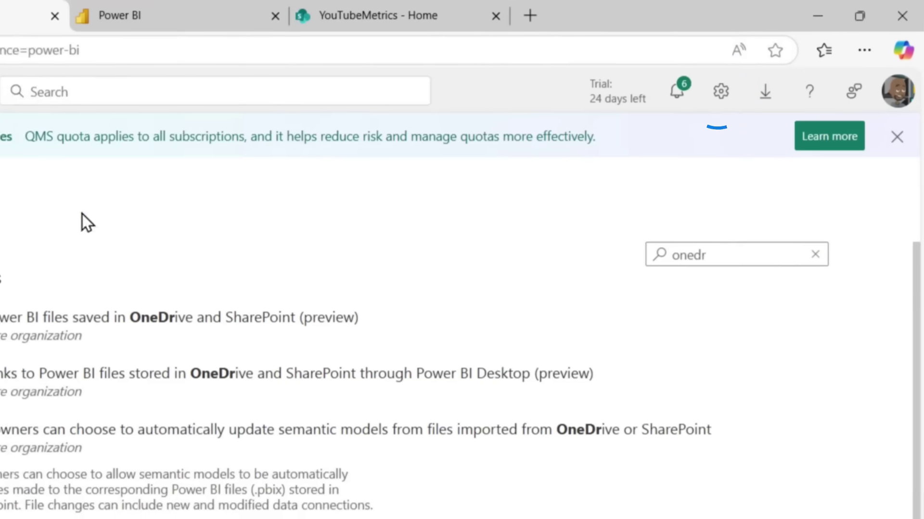
- Review the OneDrive and SharePoint integration tenant settings in the Fabric admin portal, expanding those for viewing files and sharing links
{"action": "left_click", "coordinate": [712, 96]}
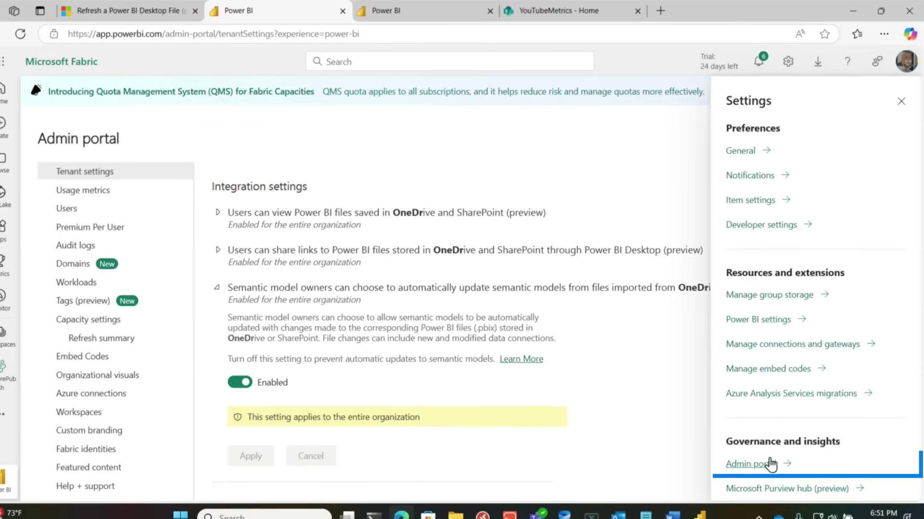
{"action": "left_click", "coordinate": [619, 206]}
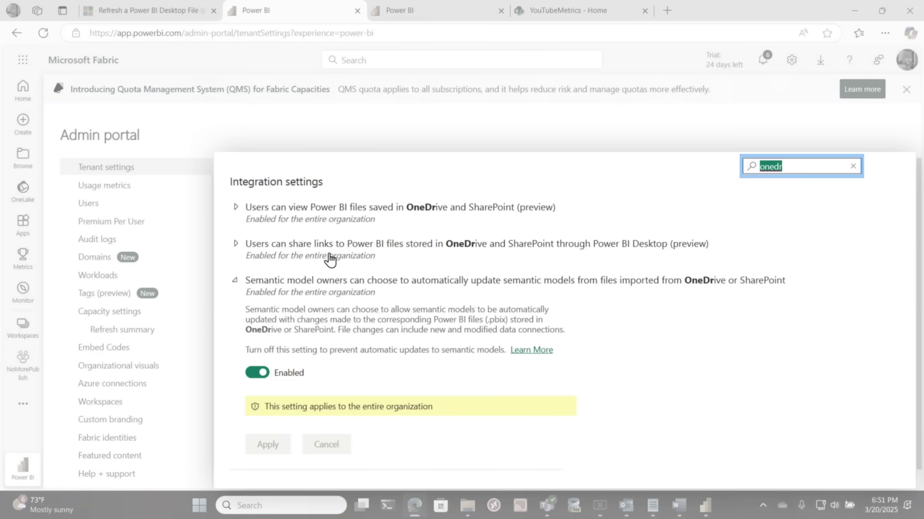
{"action": "left_click", "coordinate": [235, 207]}
{"action": "left_click_drag", "start_coordinate": [240, 204], "coordinate": [356, 222]}
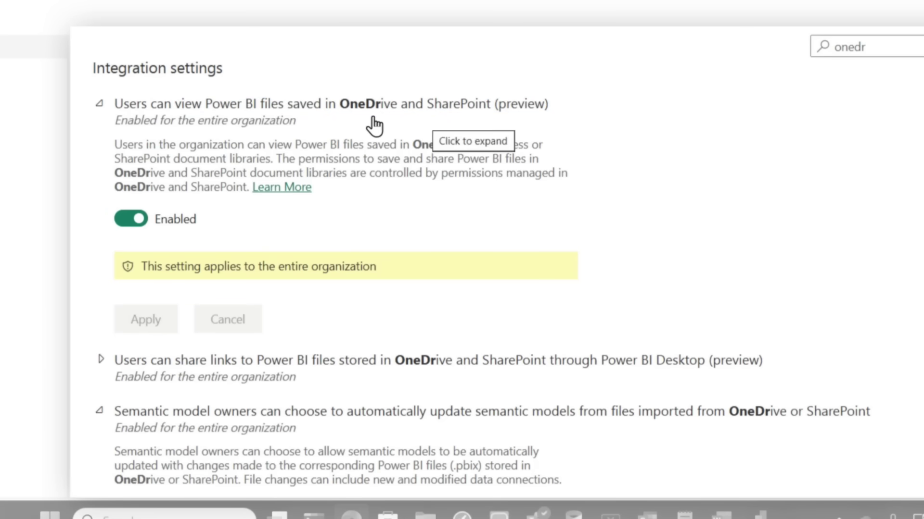
{"action": "left_click", "coordinate": [99, 106]}
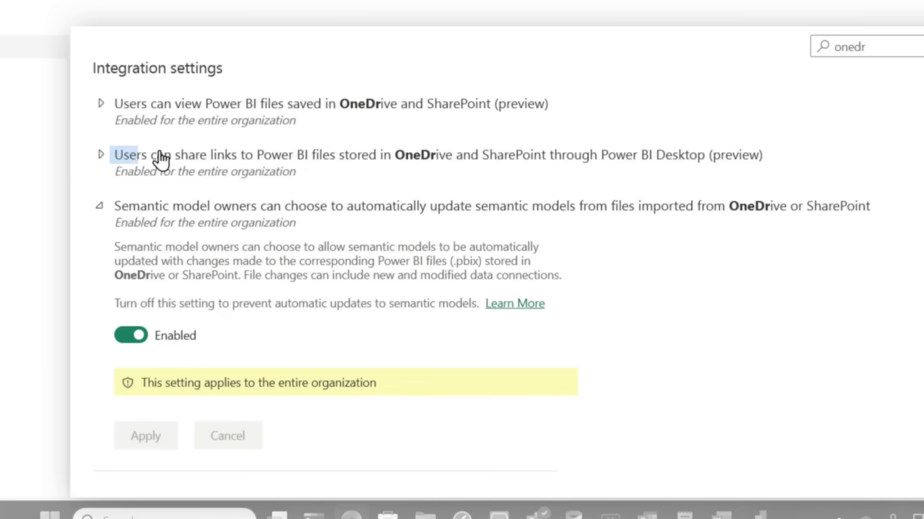
{"action": "left_click", "coordinate": [113, 156]}
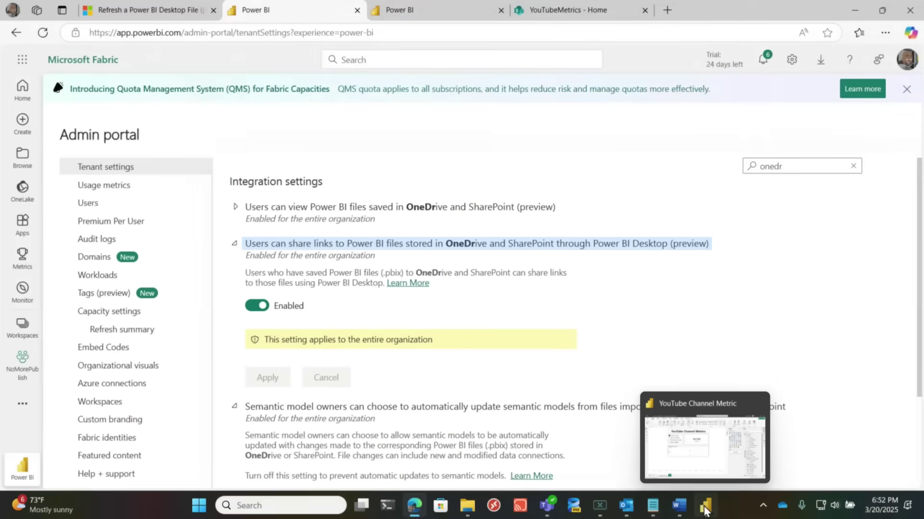
- Compare the Save to OneDrive and SharePoint preview features in Power BI Desktop with the link-sharing tenant setting in the admin portal
{"action": "left_click", "coordinate": [711, 443]}
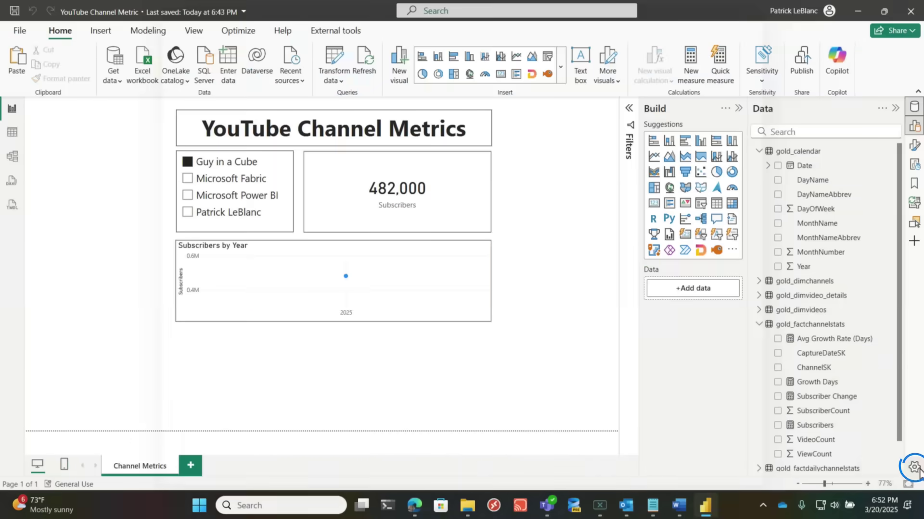
{"action": "left_click", "coordinate": [914, 467]}
{"action": "left_click", "coordinate": [129, 310]}
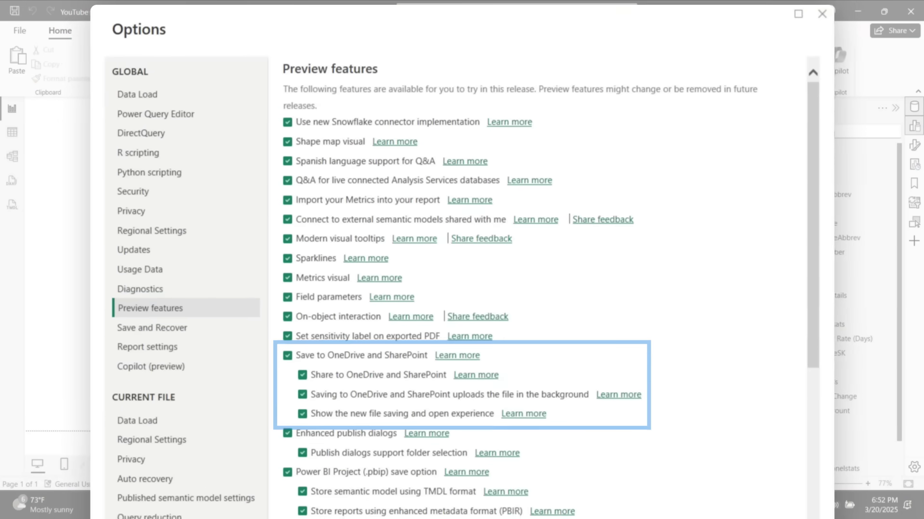
{"action": "mouse_move", "coordinate": [415, 505]}
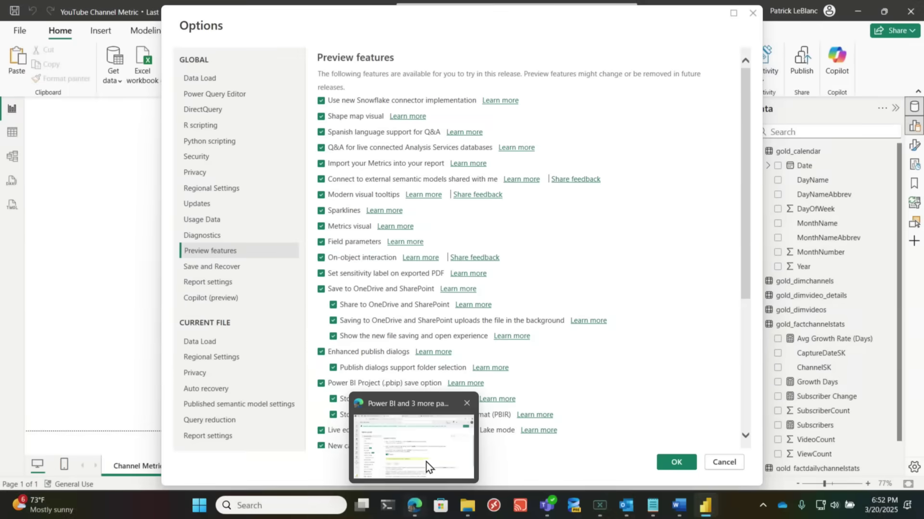
{"action": "left_click", "coordinate": [426, 467]}
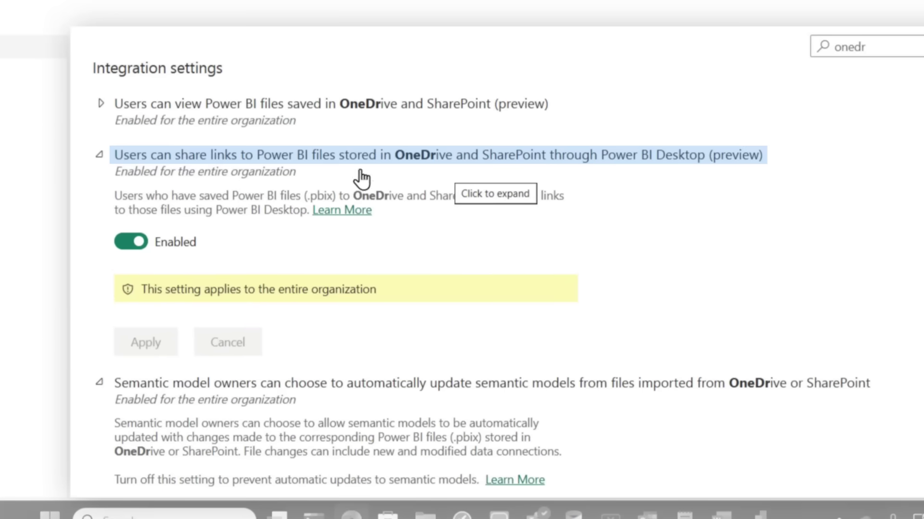
{"action": "left_click", "coordinate": [106, 157]}
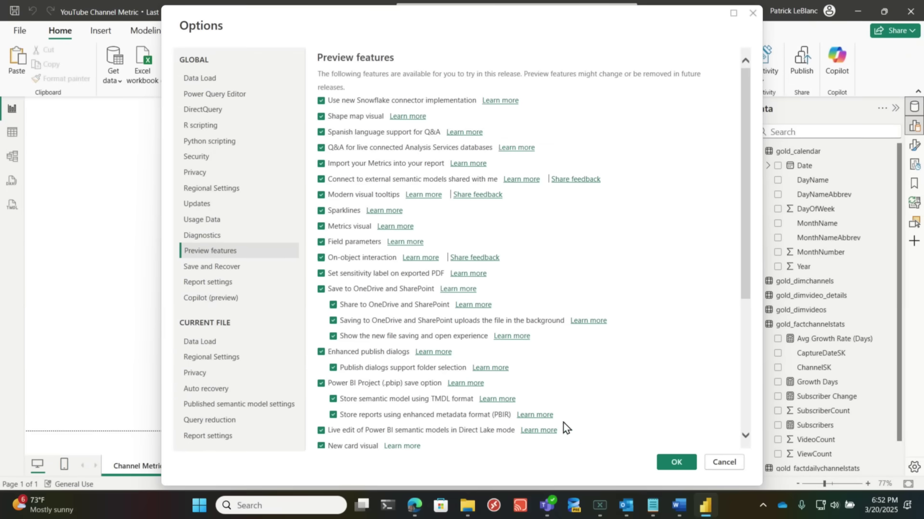
{"action": "left_click", "coordinate": [723, 462]}
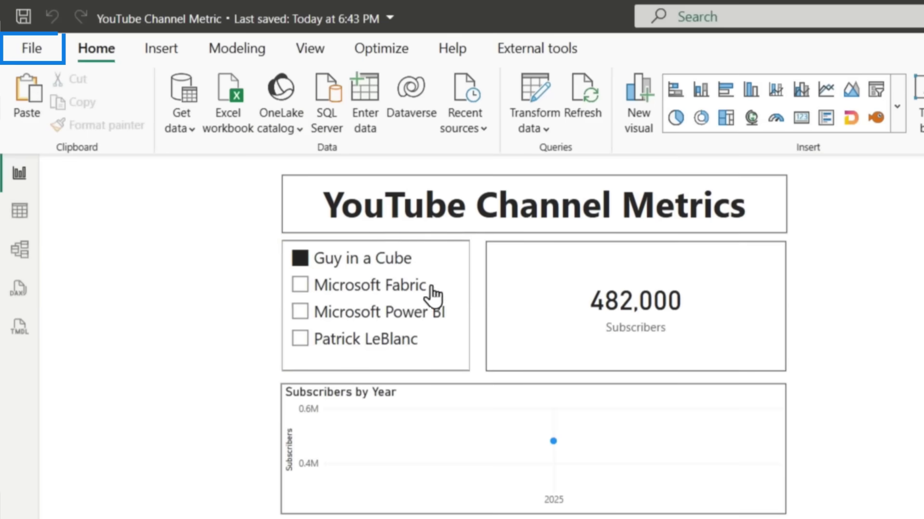
- Save a copy of the report as Channel Metrics YT in the Power BI Reports folder of the YouTubeMetrics SharePoint site
{"action": "left_click", "coordinate": [22, 51]}
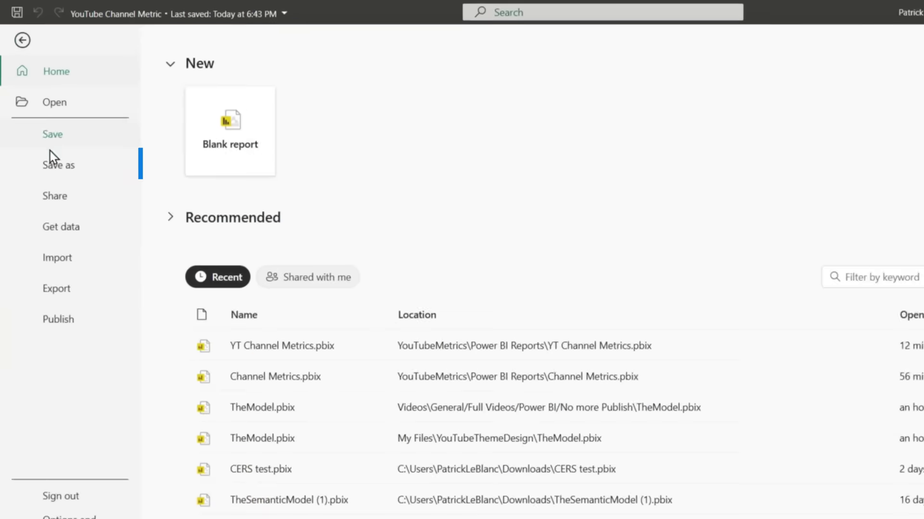
{"action": "left_click", "coordinate": [71, 227]}
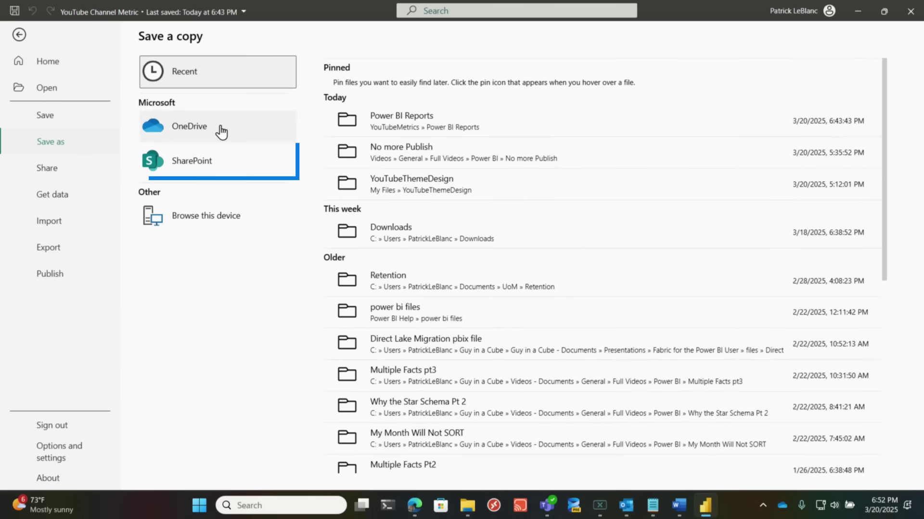
{"action": "left_click", "coordinate": [210, 169]}
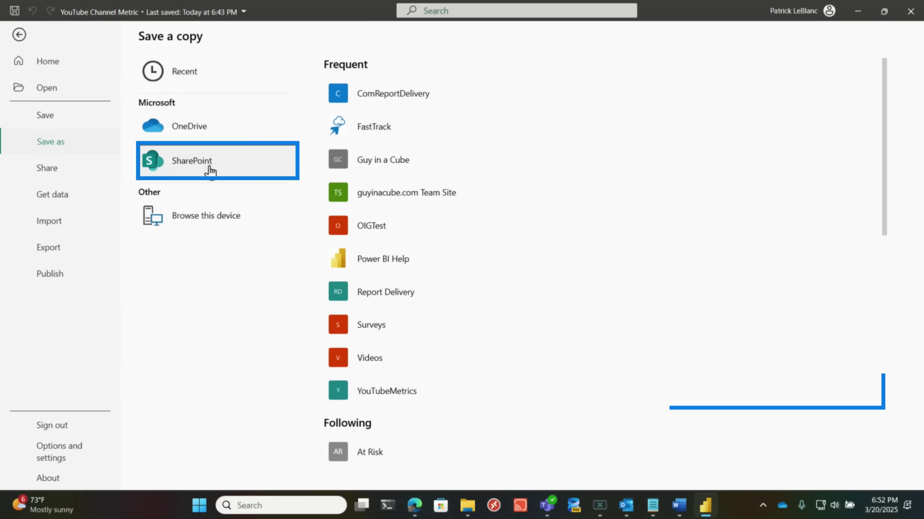
{"action": "left_click", "coordinate": [384, 389]}
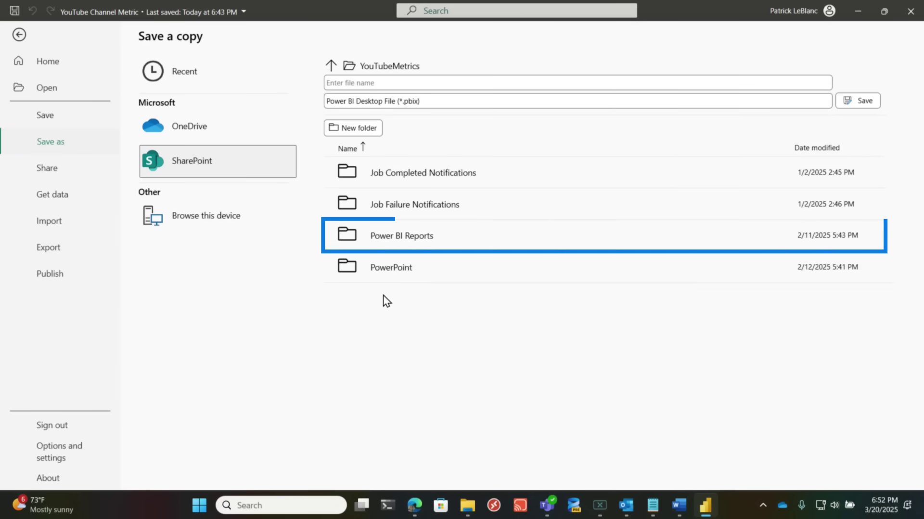
{"action": "left_click", "coordinate": [402, 239]}
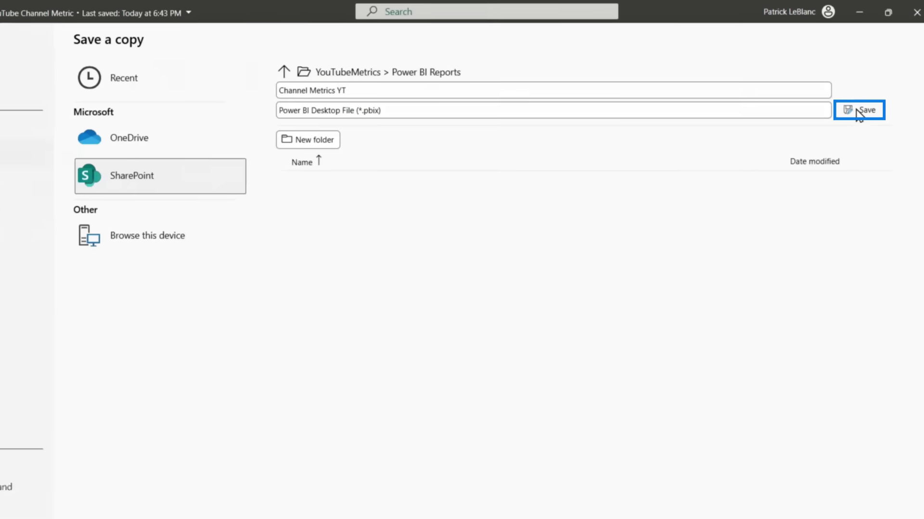
{"action": "left_click", "coordinate": [857, 110]}
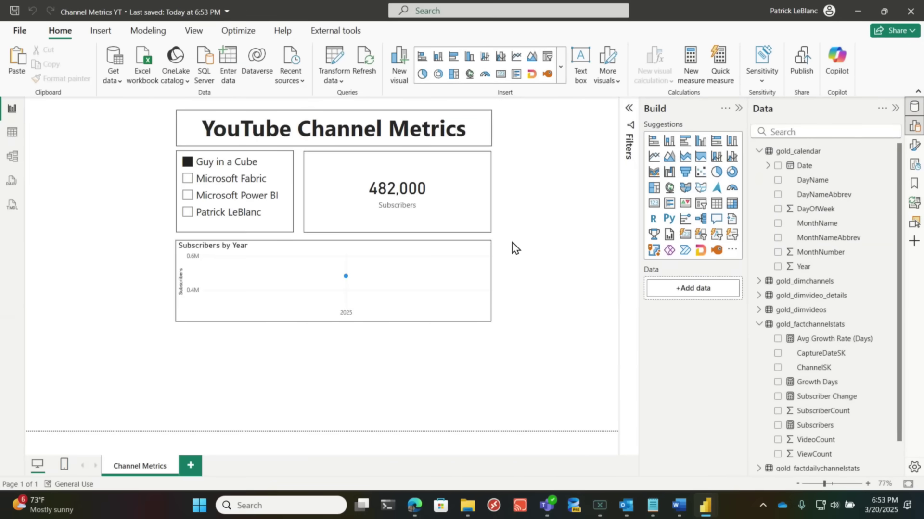
- Bring up the sharing dialog for the saved report file and close it without sharing
{"action": "left_click", "coordinate": [17, 31]}
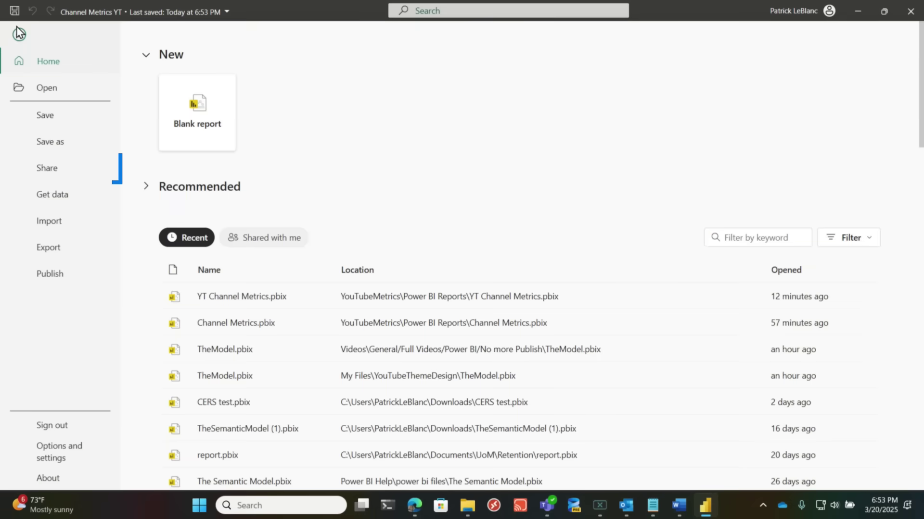
{"action": "left_click", "coordinate": [48, 168]}
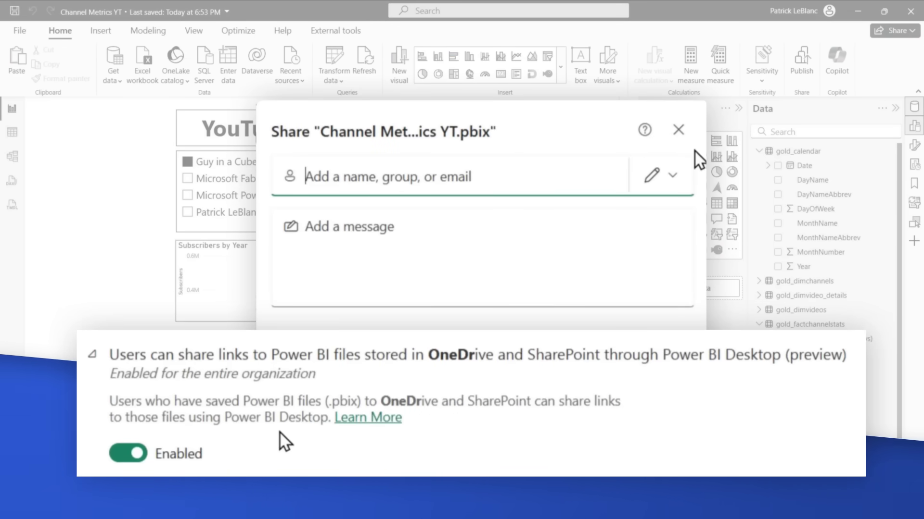
{"action": "left_click", "coordinate": [636, 128]}
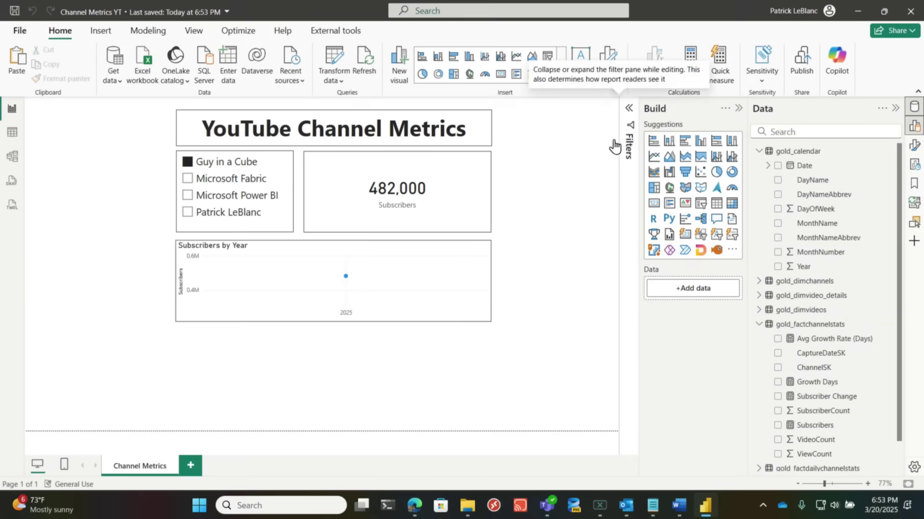
- Switch to the browser and open Channel Metrics YT.pbix from the SharePoint site's Power BI Reports folder
{"action": "left_click", "coordinate": [414, 505]}
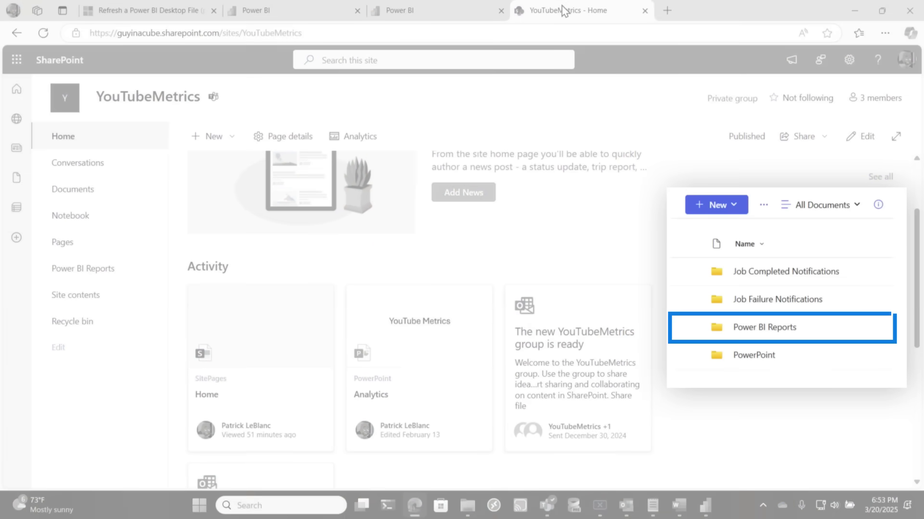
{"action": "left_click", "coordinate": [764, 328]}
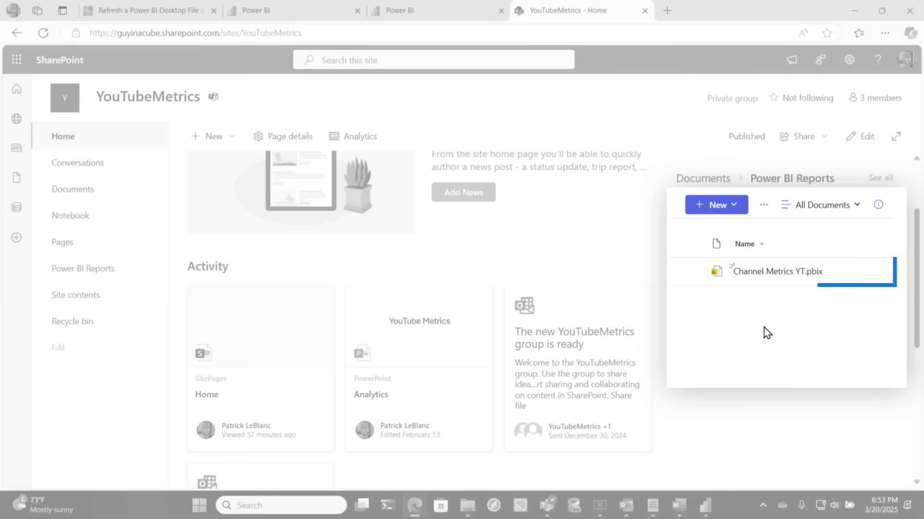
{"action": "left_click", "coordinate": [756, 272]}
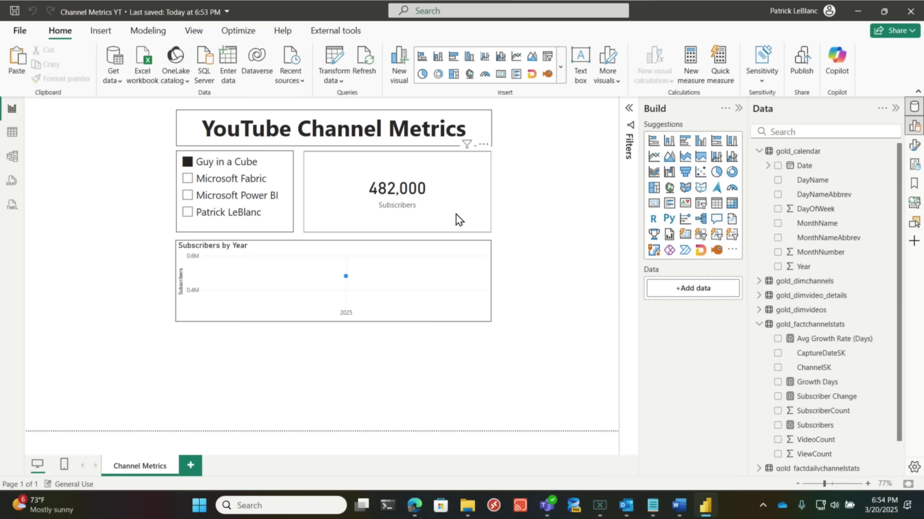
- Shrink the Subscribers card to about half its height, keeping its upper edge in place
{"action": "left_click", "coordinate": [394, 226]}
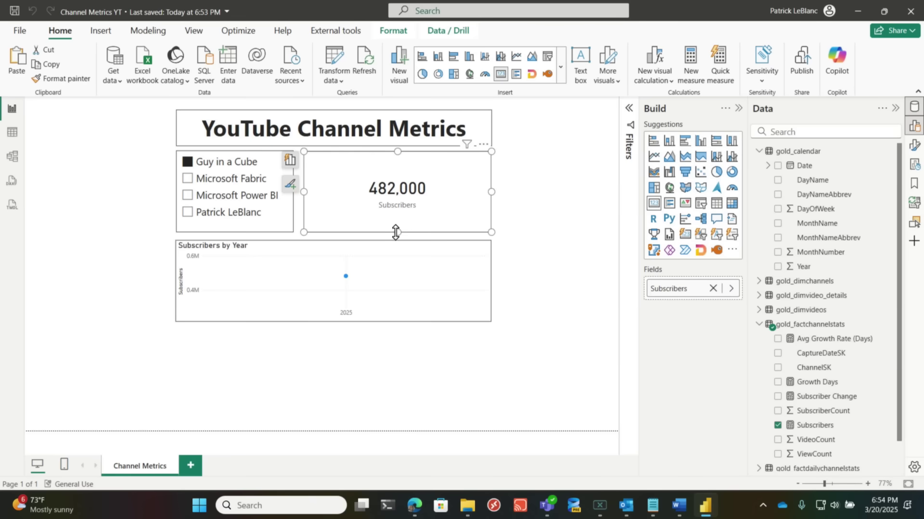
{"action": "left_click_drag", "start_coordinate": [397, 231], "coordinate": [397, 192]}
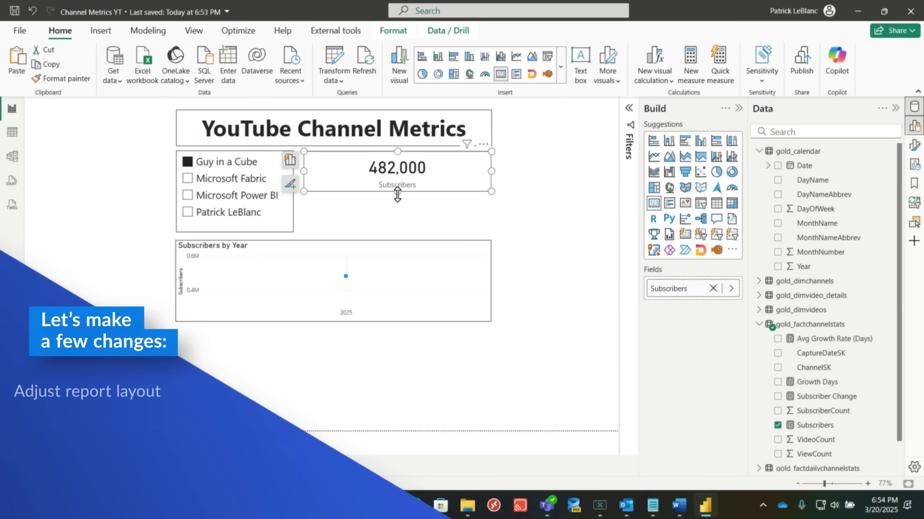
- Add a Channel View Counts measure to gold_factchannelstats that sums ViewCount for the last CaptureDateSK, using _lastdate and _result variables
{"action": "right_click", "coordinate": [808, 328]}
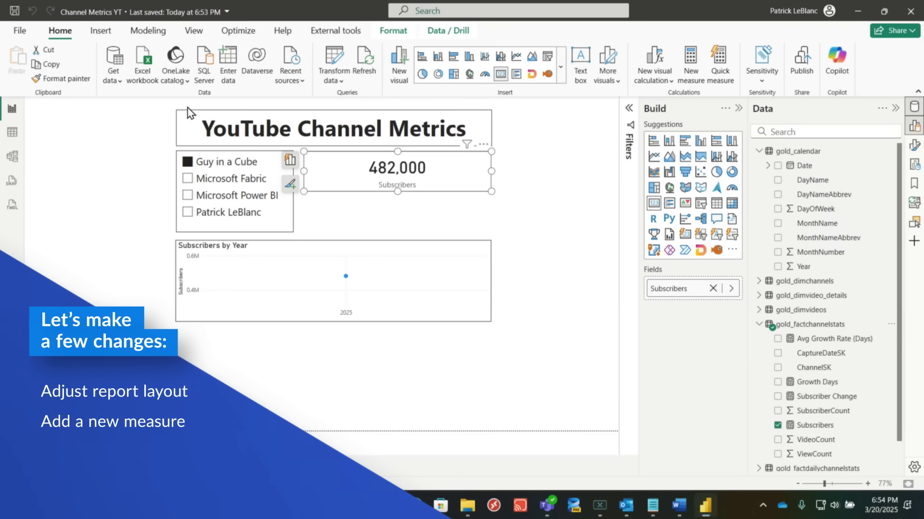
{"action": "type", "text": "Channel View Counts = var _lastdate = LASTDATE(gold_factchannelstats[CaptureDateSK]) var _result = CALCULATE(sum(gold_factchannelstats[ViewCount]), _lastdate) RETURN _result"}
{"action": "left_click", "coordinate": [56, 109]}
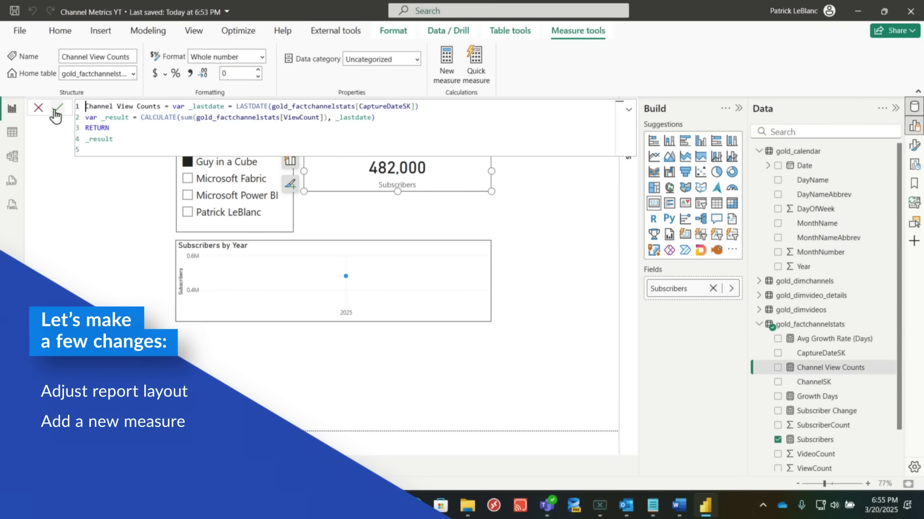
{"action": "left_click", "coordinate": [627, 116]}
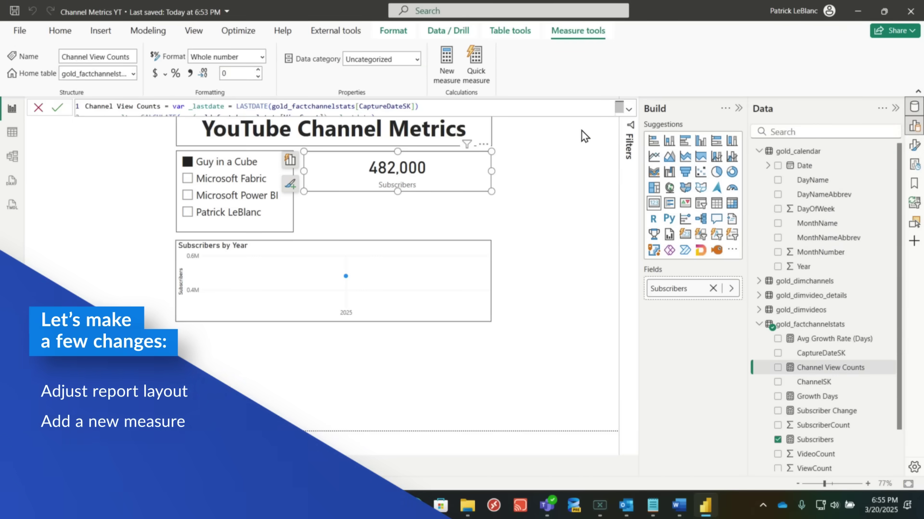
- Duplicate the Subscribers card directly beneath the original and replace the copy's field with Channel View Counts
{"action": "left_click", "coordinate": [456, 181]}
{"action": "key", "text": "ctrl+c"}
{"action": "key", "text": "ctrl+v"}
{"action": "left_click_drag", "start_coordinate": [424, 214], "coordinate": [437, 227]}
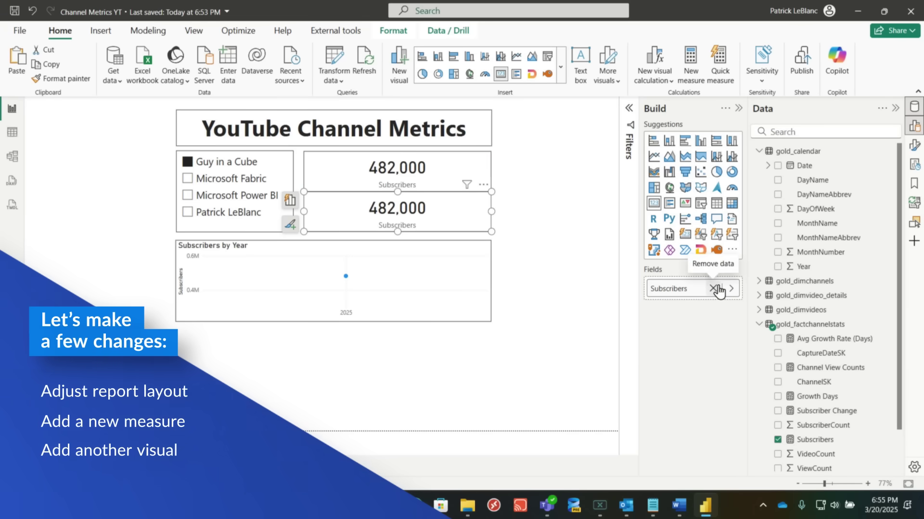
{"action": "left_click", "coordinate": [713, 288]}
{"action": "left_click_drag", "start_coordinate": [700, 293], "coordinate": [698, 291]}
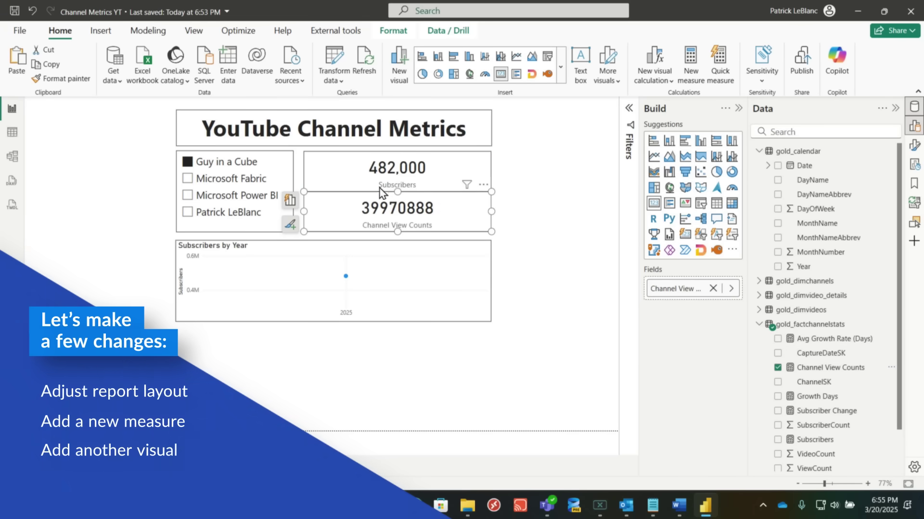
- Turn on the thousands separator for the Channel View Counts measure in the model view, check the Subscribers measure's formatting, and return to the report
{"action": "left_click", "coordinate": [18, 158]}
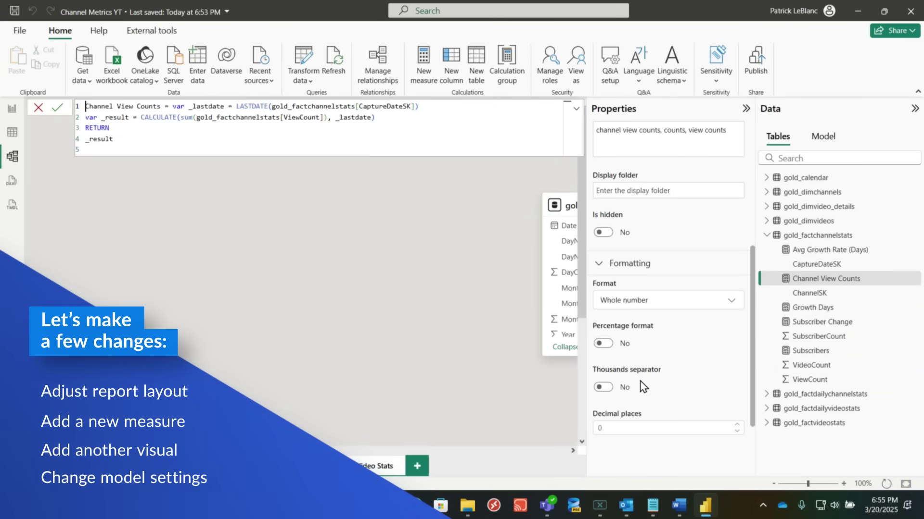
{"action": "left_click", "coordinate": [607, 390]}
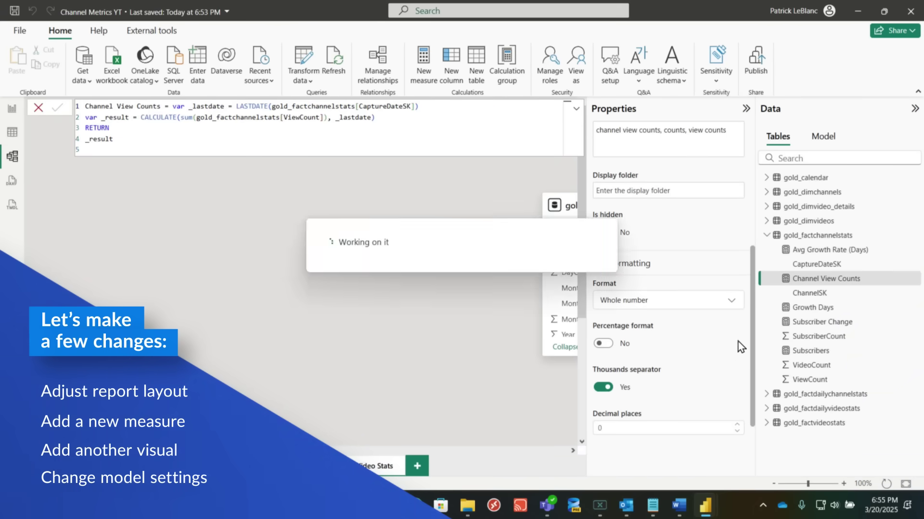
{"action": "left_click", "coordinate": [834, 323]}
{"action": "left_click", "coordinate": [823, 351]}
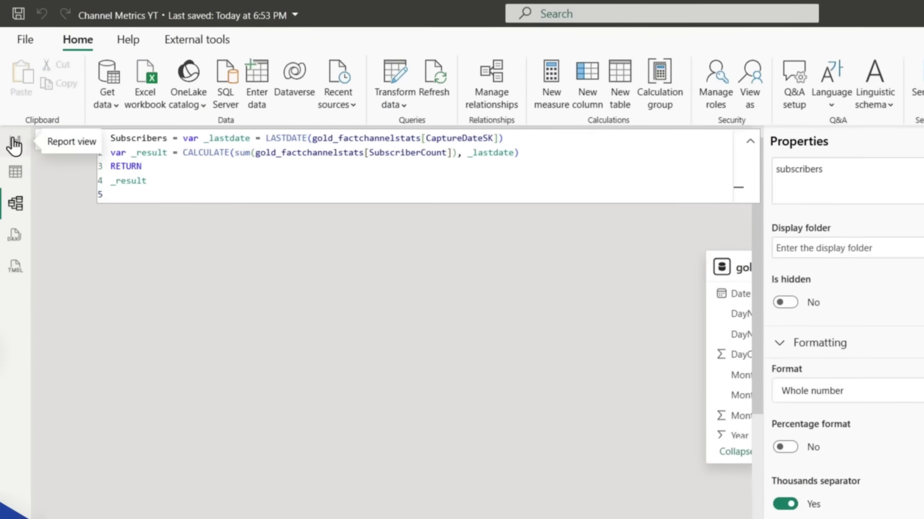
{"action": "left_click", "coordinate": [15, 145]}
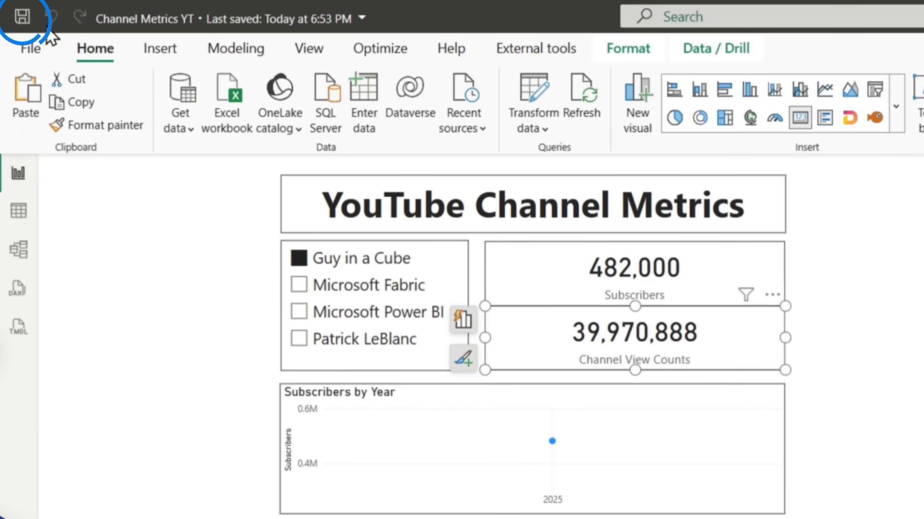
- Save the report, switch to the browser and open Channel Metrics YT.pbix from the YouTubeMetrics SharePoint site
{"action": "left_click", "coordinate": [26, 14]}
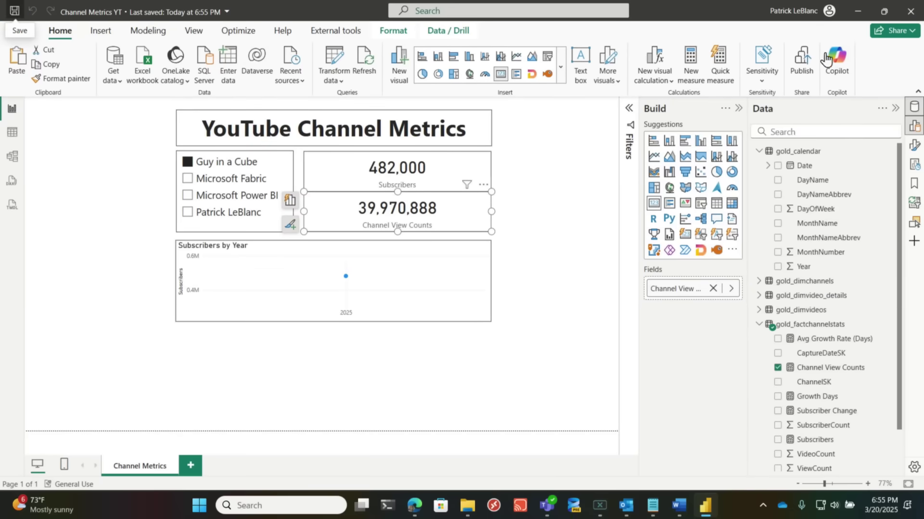
{"action": "left_click", "coordinate": [857, 18]}
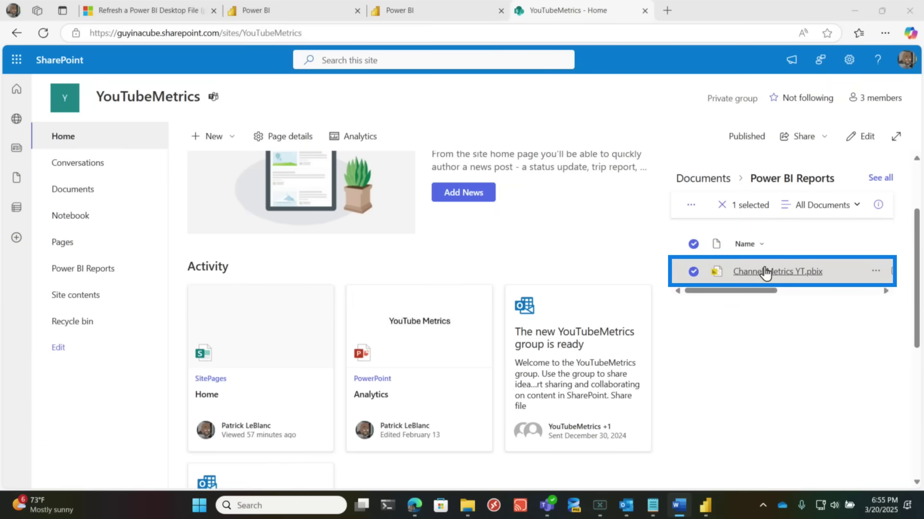
{"action": "left_click", "coordinate": [765, 271]}
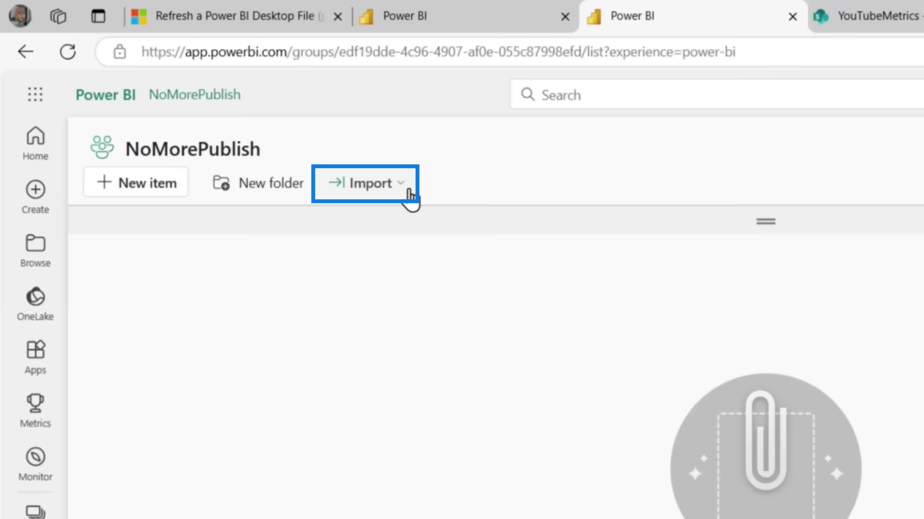
- Import Channel Metrics YT.pbix into the NoMorePublish workspace from the YouTubeMetrics SharePoint site's Power BI Reports folder
{"action": "left_click", "coordinate": [254, 117]}
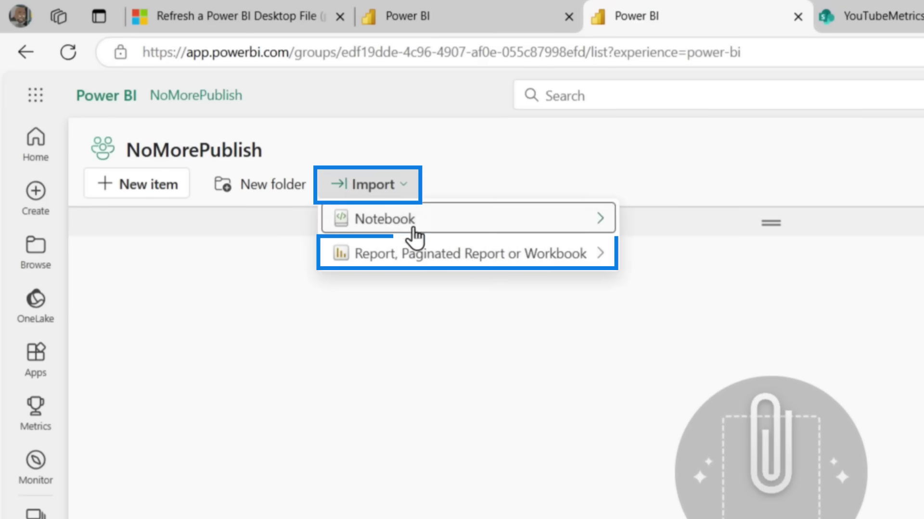
{"action": "left_click", "coordinate": [417, 260]}
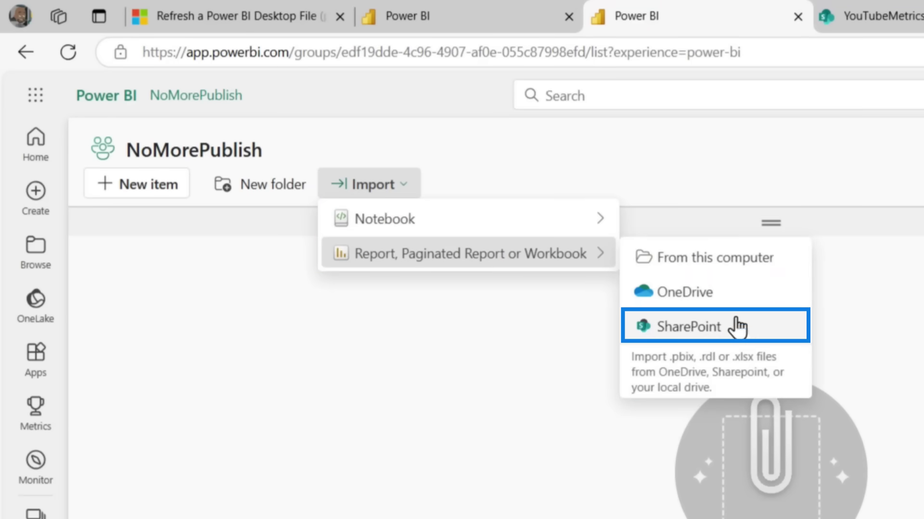
{"action": "left_click", "coordinate": [744, 332]}
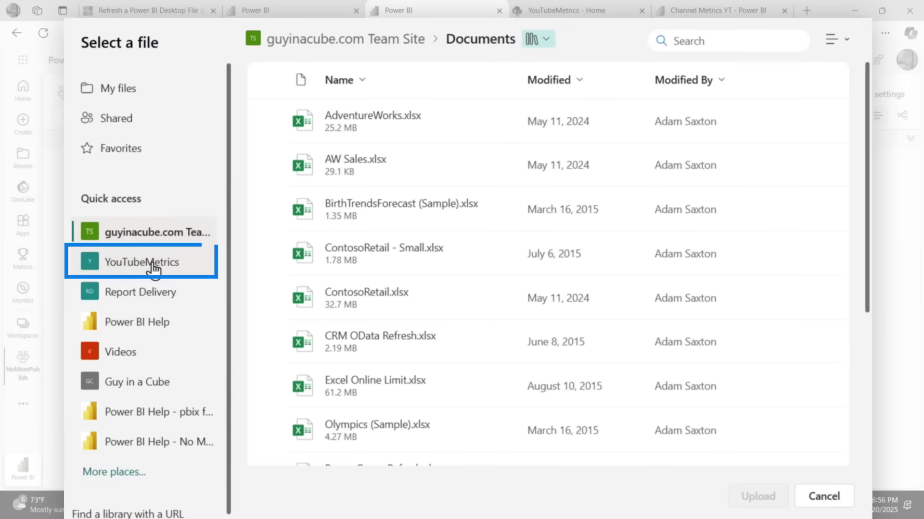
{"action": "left_click", "coordinate": [189, 265]}
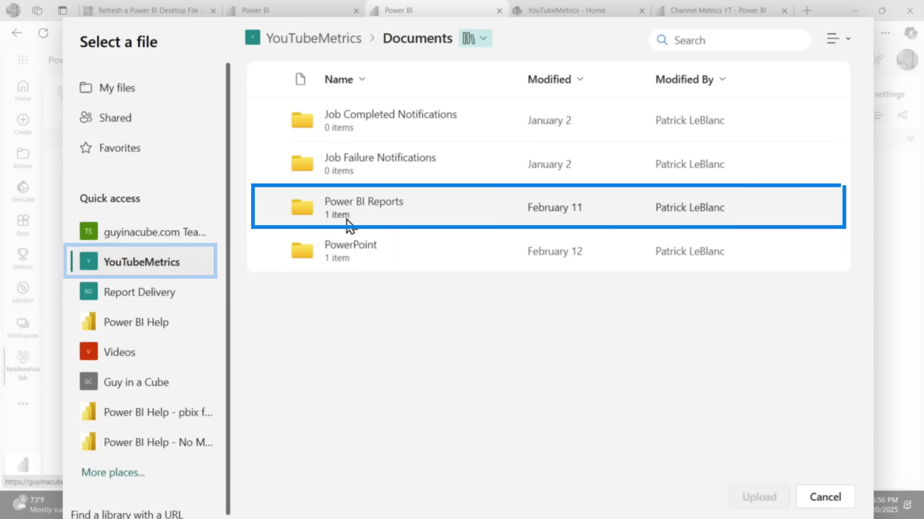
{"action": "left_click", "coordinate": [350, 224]}
{"action": "left_click", "coordinate": [271, 122]}
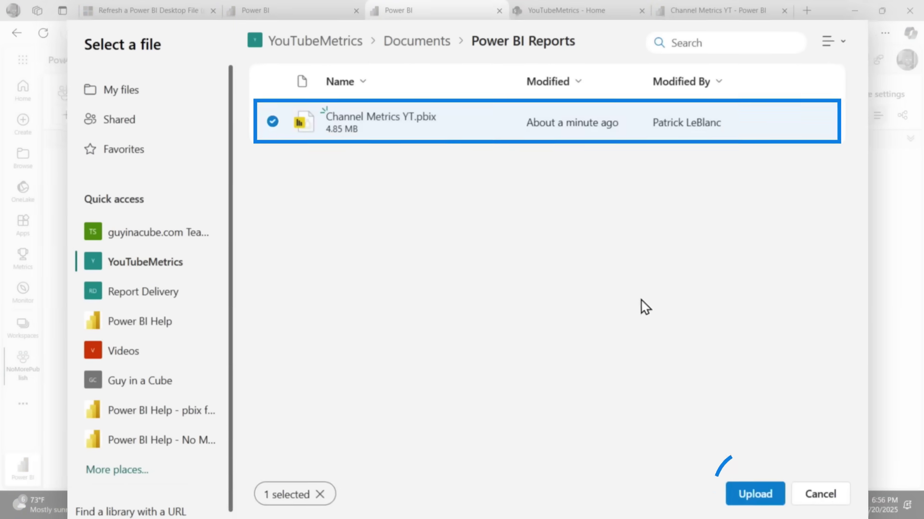
{"action": "left_click", "coordinate": [755, 494]}
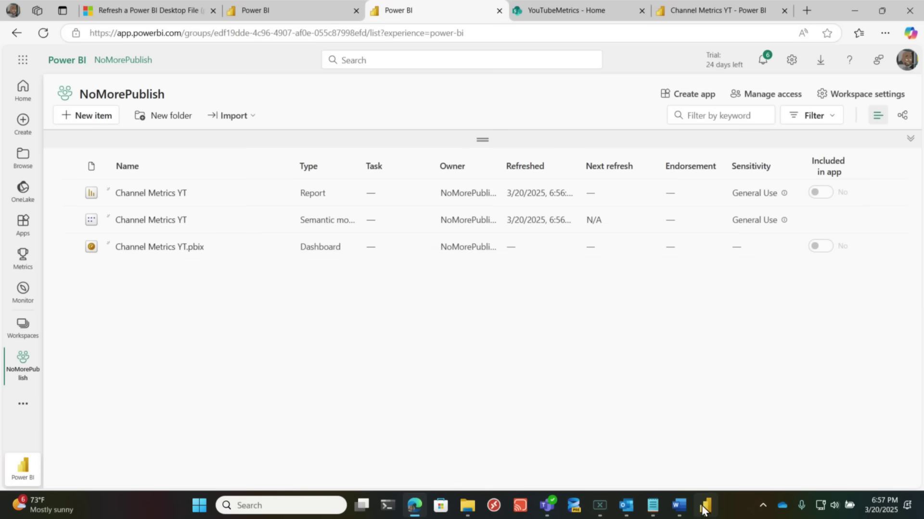
- Switch to Power BI Desktop and mark gold_calendar as a date table, using Date as its date column
{"action": "left_click", "coordinate": [703, 509]}
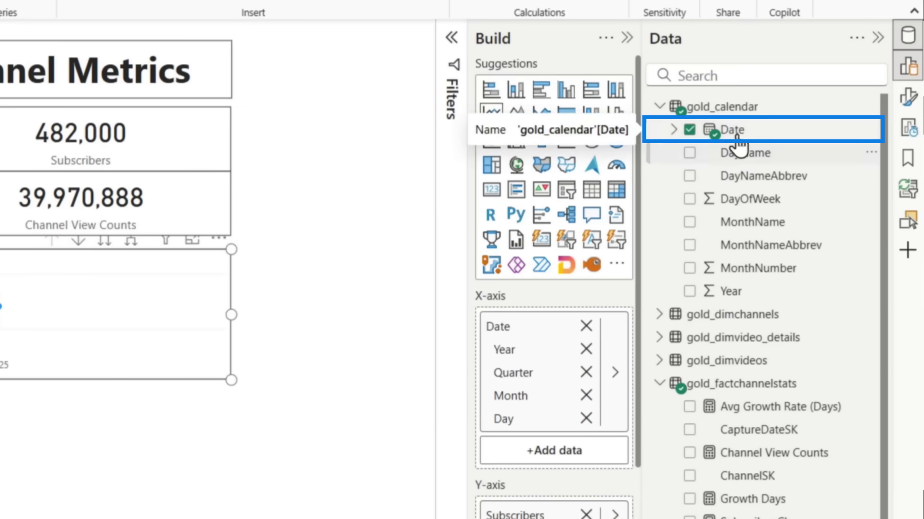
{"action": "left_click", "coordinate": [871, 121]}
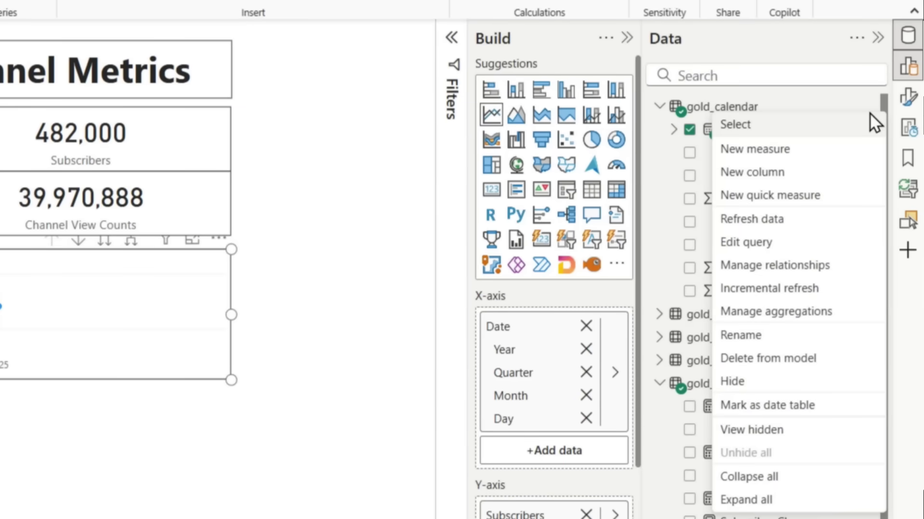
{"action": "left_click", "coordinate": [361, 380]}
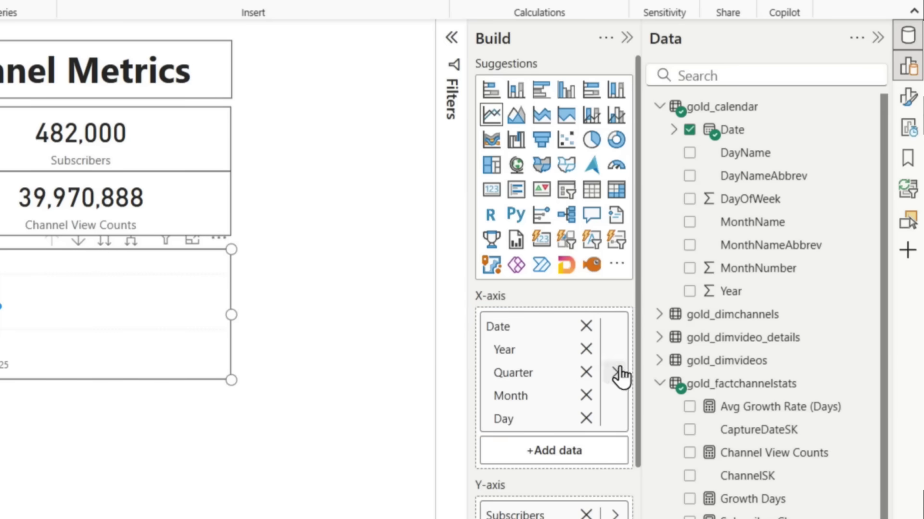
{"action": "right_click", "coordinate": [830, 124]}
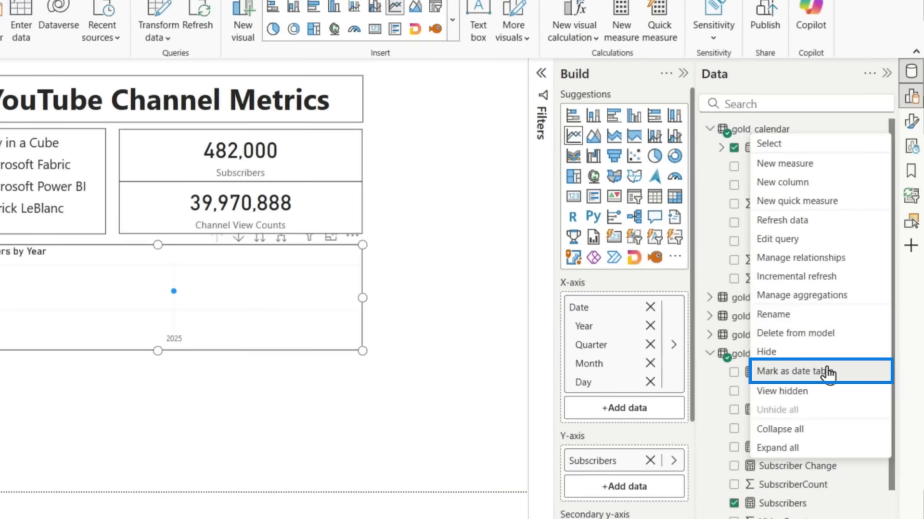
{"action": "left_click", "coordinate": [808, 404]}
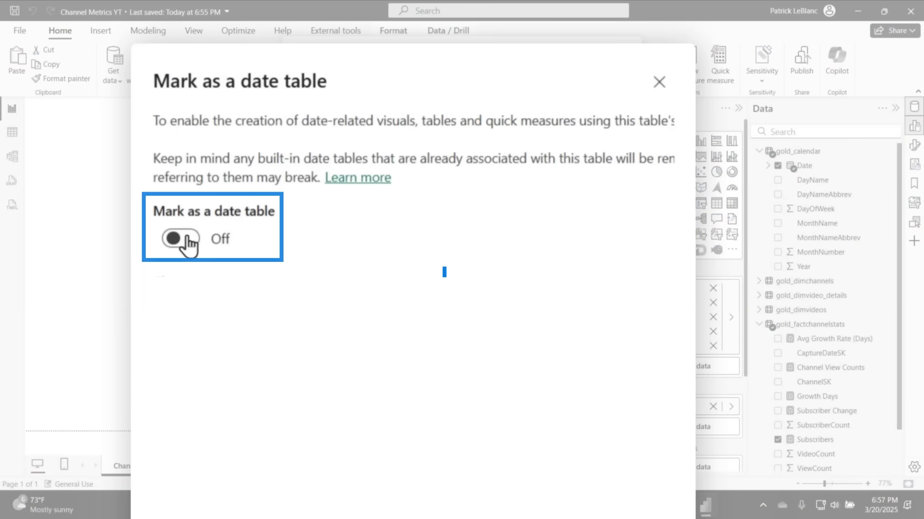
{"action": "left_click", "coordinate": [310, 160]}
{"action": "left_click", "coordinate": [277, 315]}
{"action": "left_click", "coordinate": [244, 346]}
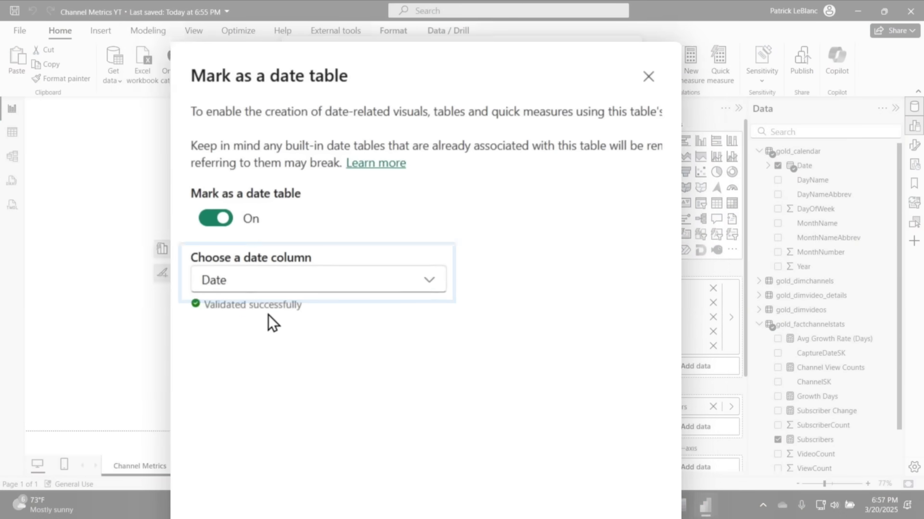
{"action": "left_click", "coordinate": [556, 434]}
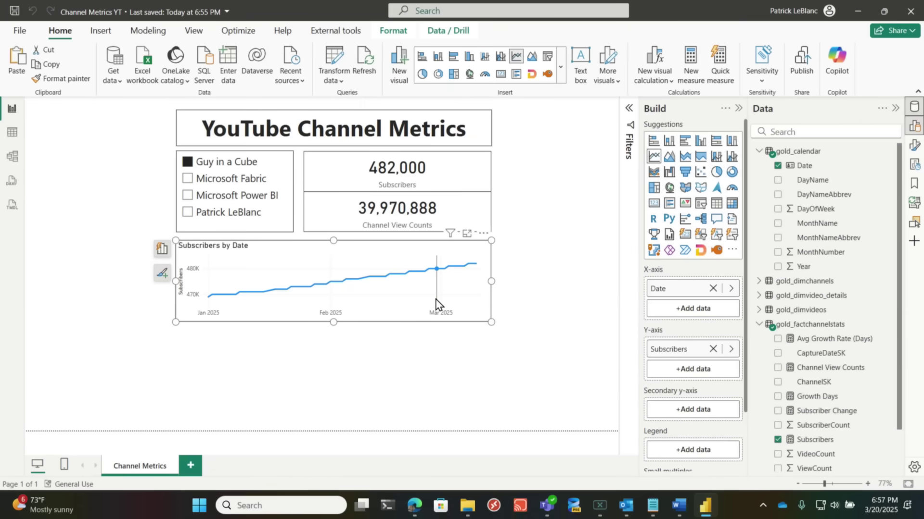
- Duplicate the Subscribers by Date line chart directly beneath the original and replace the copy's Y-axis field with Channel View Counts
{"action": "key", "text": "ctrl+c"}
{"action": "key", "text": "ctrl+v"}
{"action": "left_click_drag", "start_coordinate": [409, 369], "coordinate": [428, 389]}
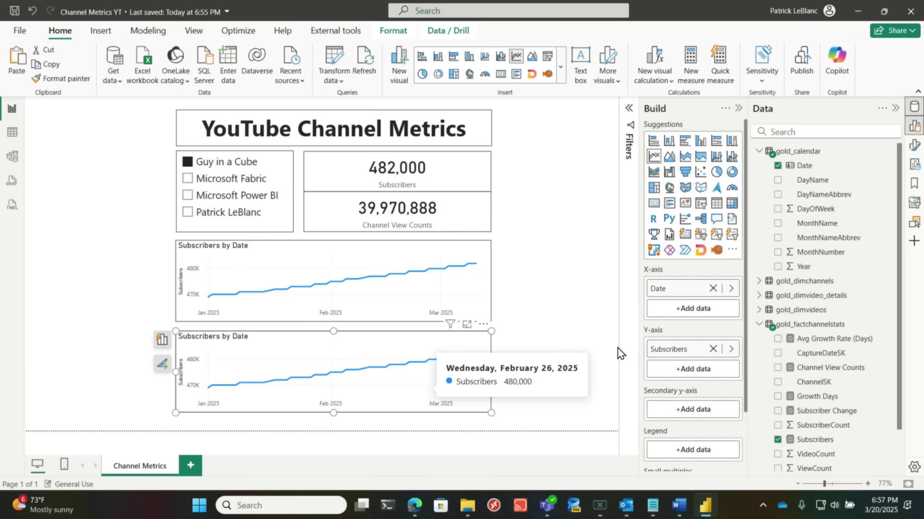
{"action": "left_click", "coordinate": [714, 349]}
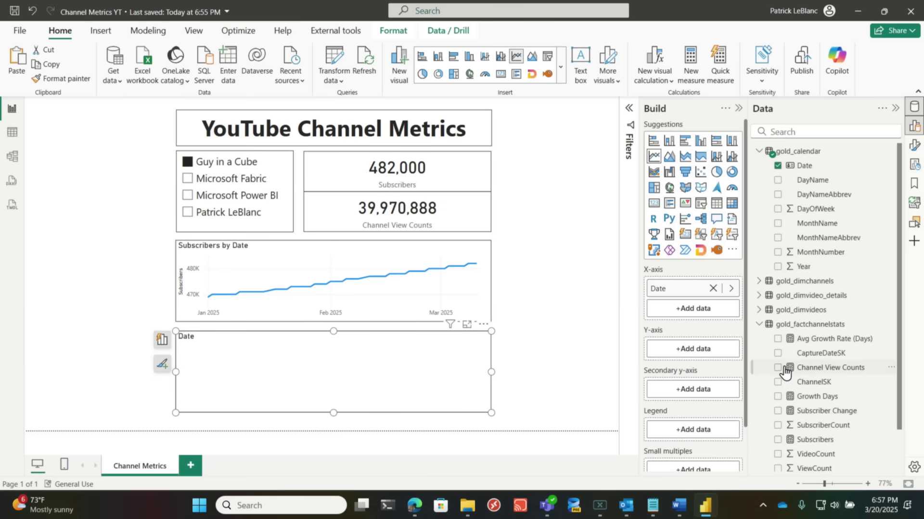
{"action": "left_click_drag", "start_coordinate": [785, 373], "coordinate": [693, 349]}
{"action": "left_click", "coordinate": [162, 340]}
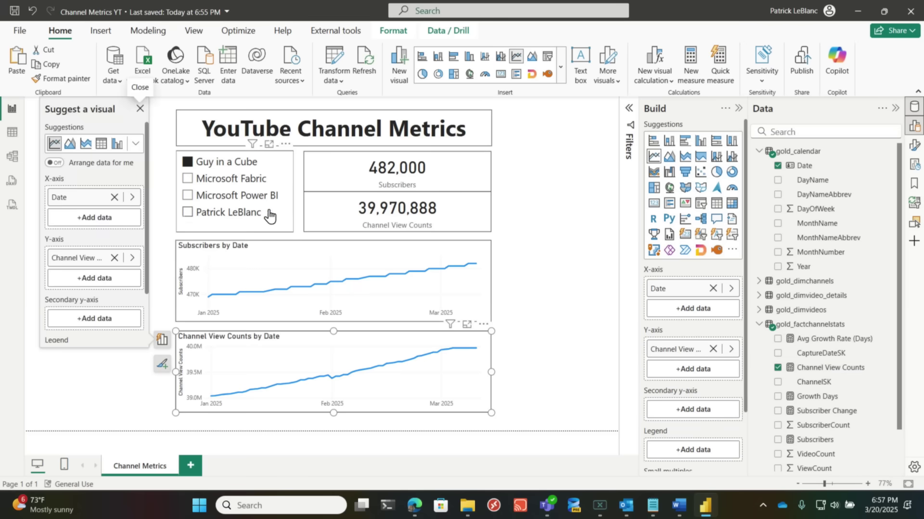
- Filter the report to the Microsoft Fabric channel after trying other slicer choices, and save the report
{"action": "left_click", "coordinate": [226, 201]}
{"action": "left_click", "coordinate": [221, 212]}
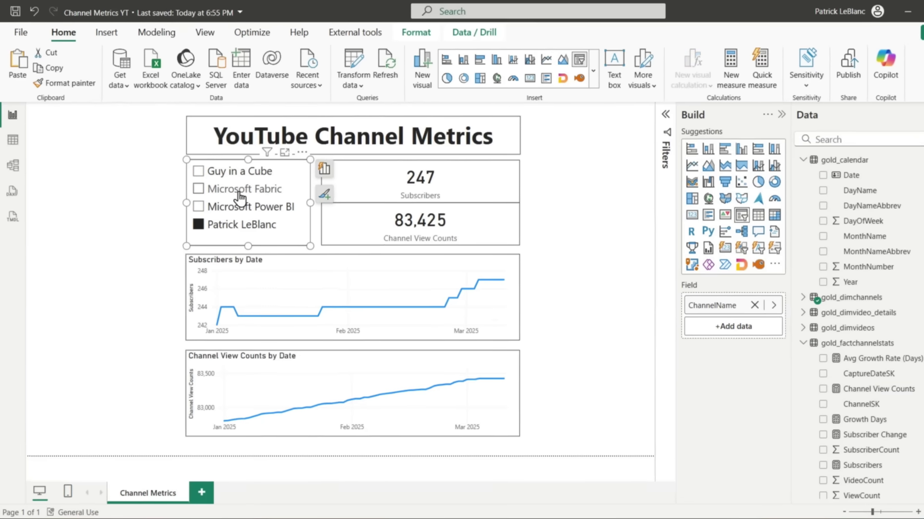
{"action": "left_click", "coordinate": [239, 194]}
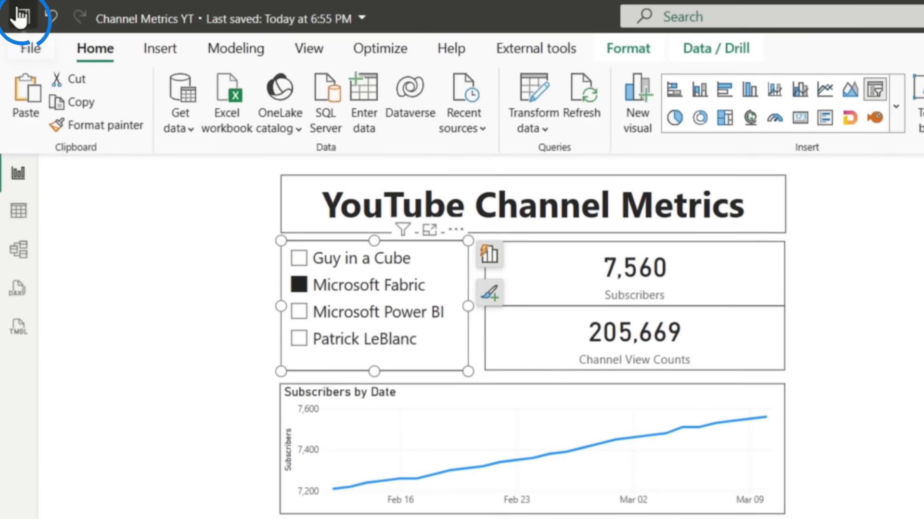
{"action": "left_click", "coordinate": [22, 16]}
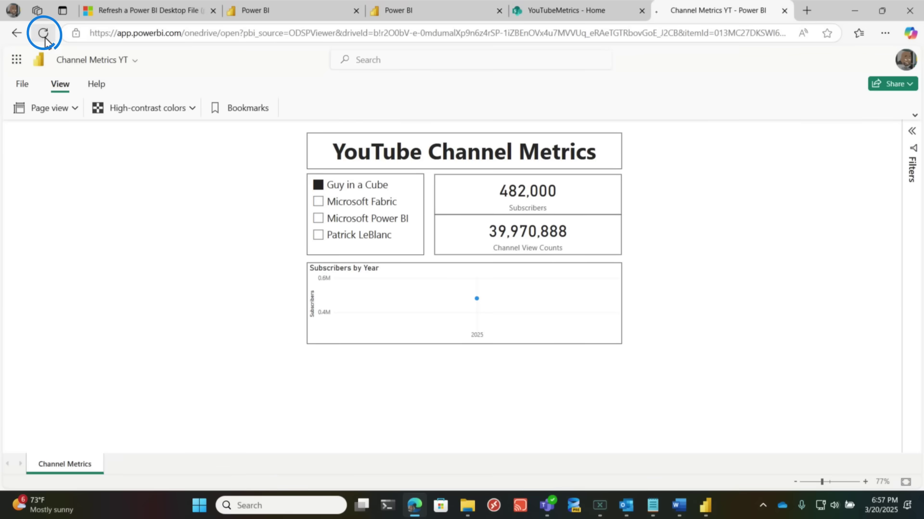
- Reload the SharePoint-hosted report in the browser and open the Channel Metrics YT report in the NoMorePublish workspace for comparison
{"action": "left_click", "coordinate": [45, 39]}
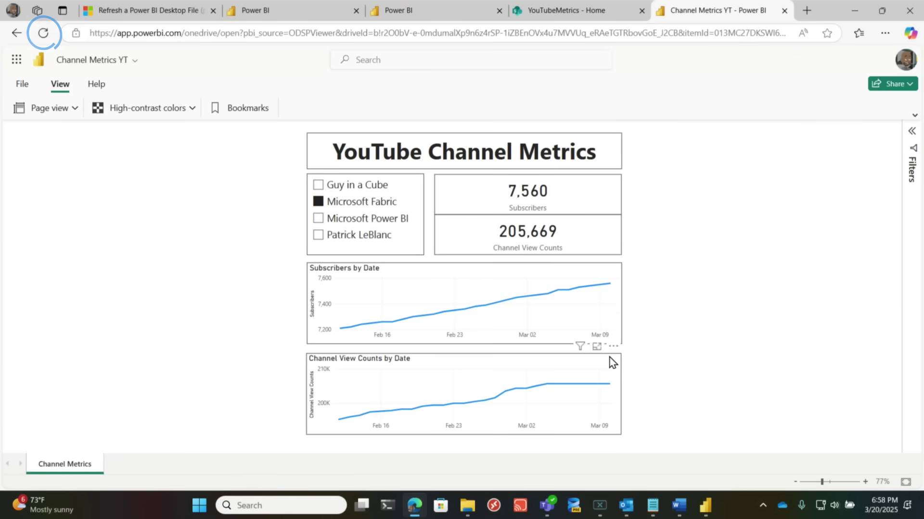
{"action": "left_click", "coordinate": [385, 10]}
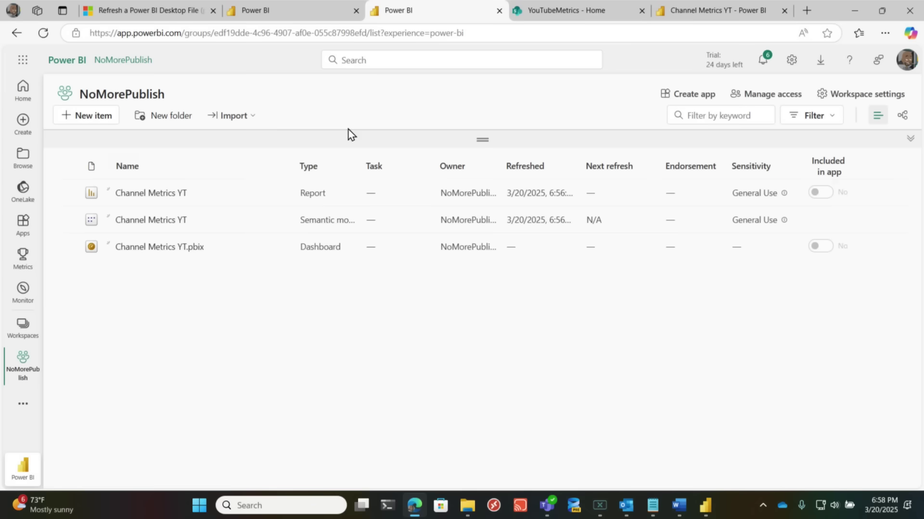
{"action": "left_click", "coordinate": [146, 193]}
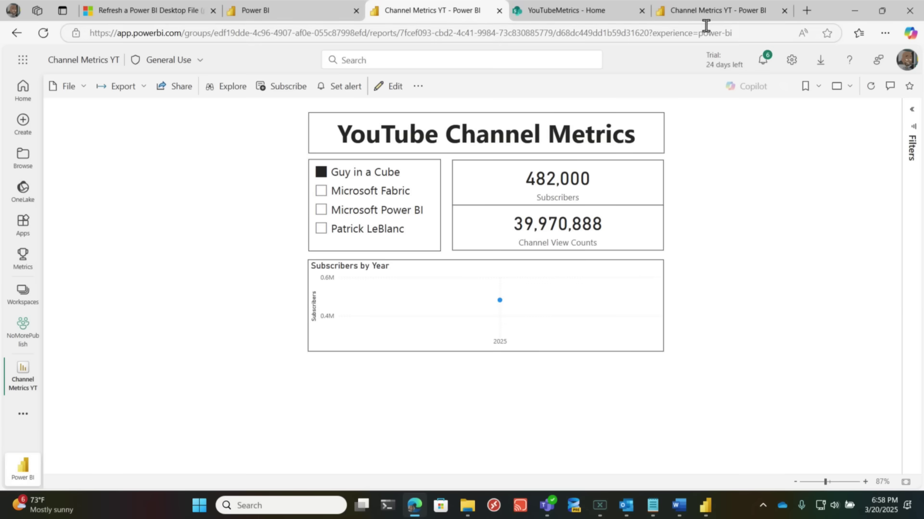
- Open the Channel Metrics YT semantic model from the NoMorePublish workspace and examine the gold_calendar table's options for its date table setting
{"action": "left_click", "coordinate": [255, 10]}
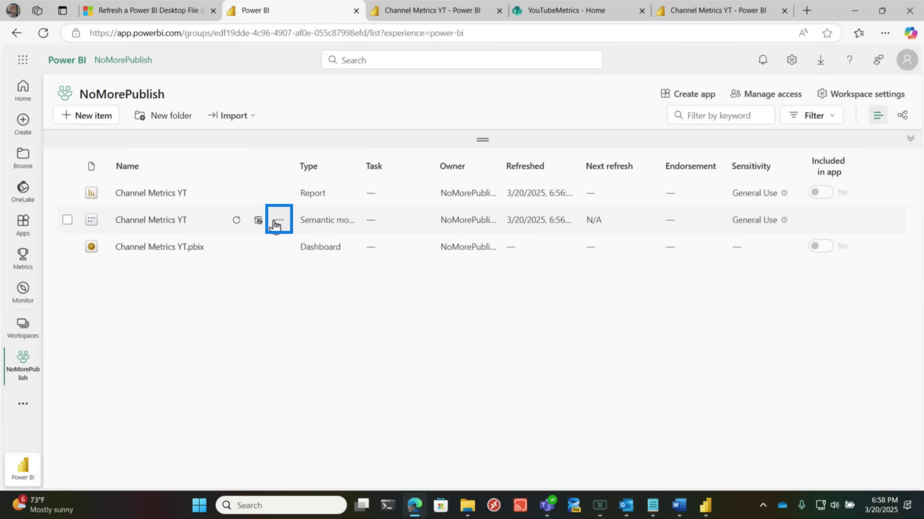
{"action": "left_click", "coordinate": [279, 220]}
{"action": "left_click", "coordinate": [315, 306]}
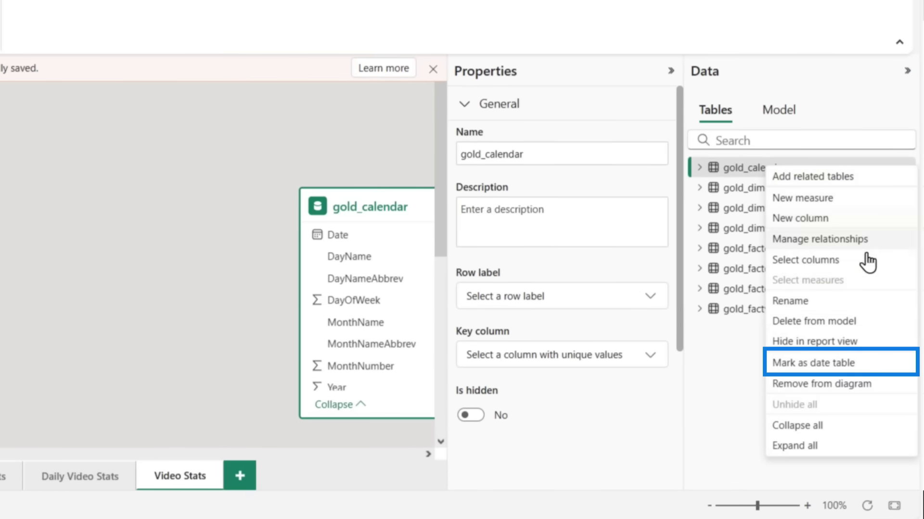
{"action": "left_click", "coordinate": [98, 274]}
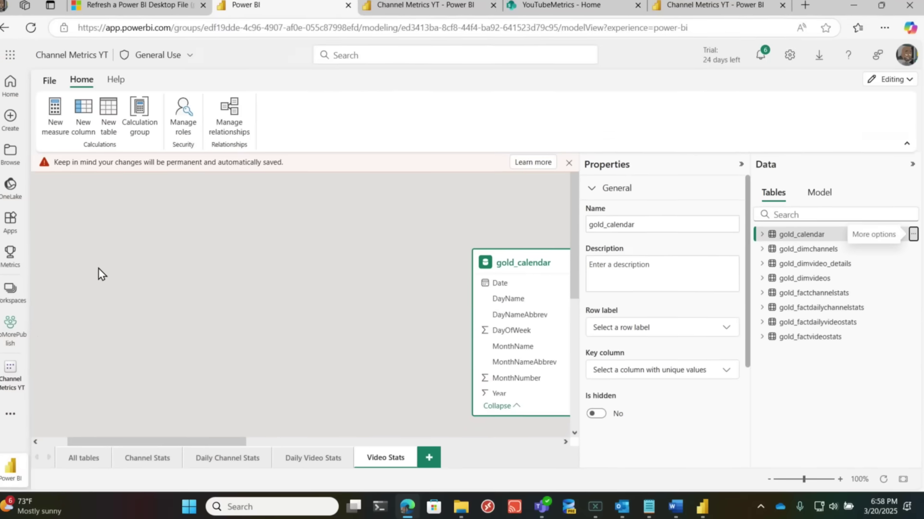
- Return to the NoMorePublish workspace, open the Channel Metrics YT semantic model's settings and expand the gateway and cloud connections
{"action": "left_click", "coordinate": [19, 332]}
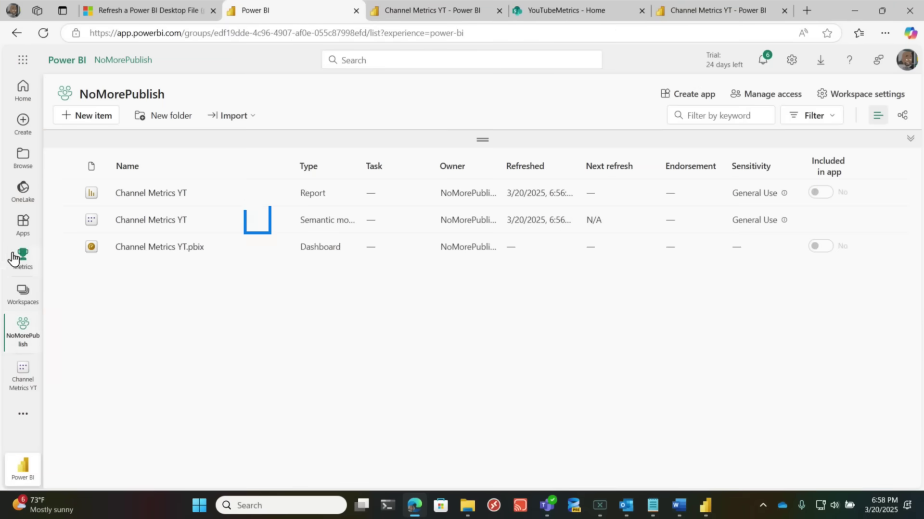
{"action": "left_click", "coordinate": [258, 221]}
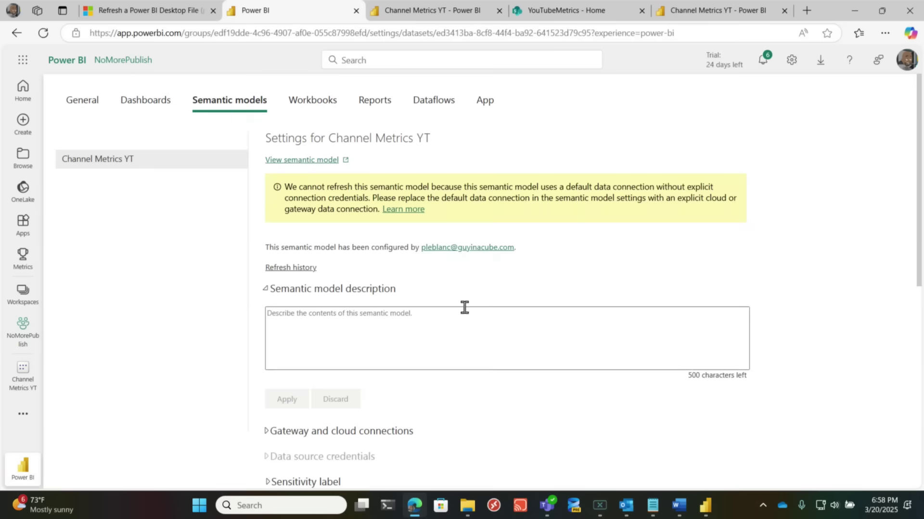
{"action": "scroll", "coordinate": [365, 251], "scroll_direction": "down", "scroll_amount": 5}
{"action": "left_click", "coordinate": [269, 188]}
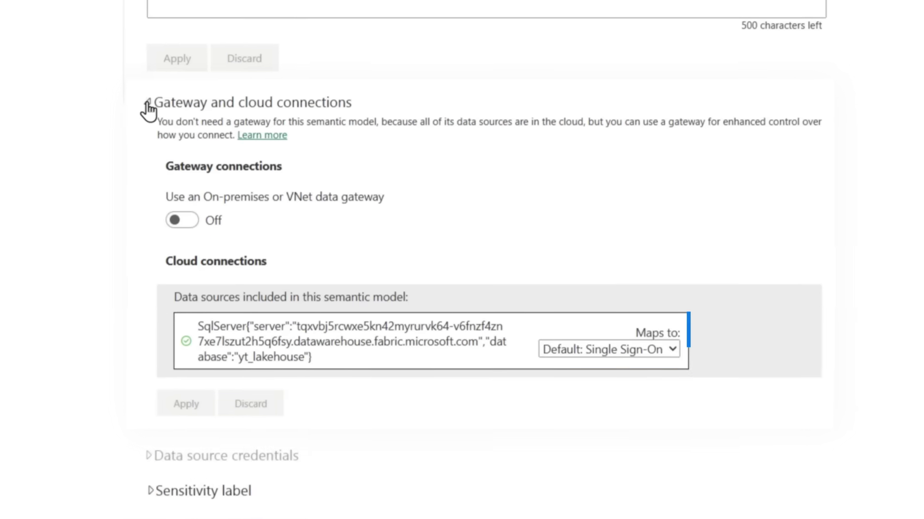
- Map the semantic model's SqlServer cloud connection to fabric_yt_lakehouse and apply the change
{"action": "left_click", "coordinate": [617, 364]}
{"action": "left_click", "coordinate": [607, 392]}
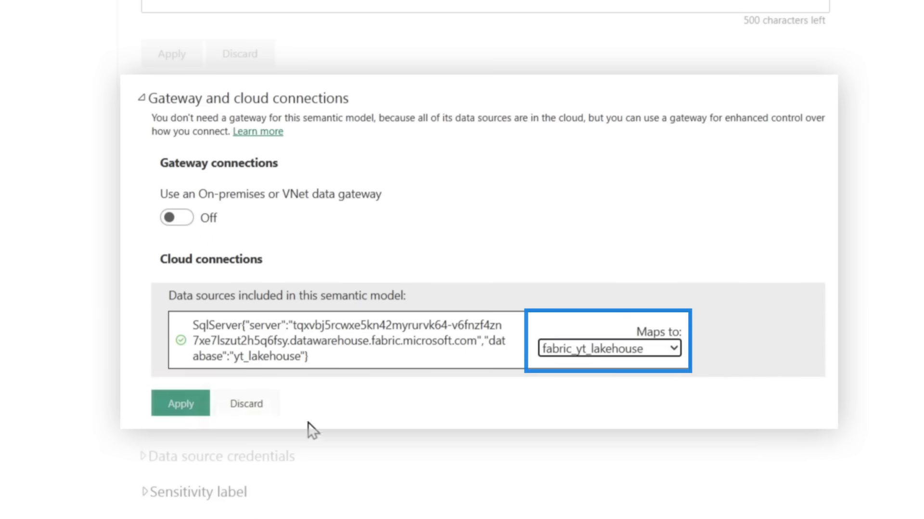
{"action": "left_click", "coordinate": [185, 406]}
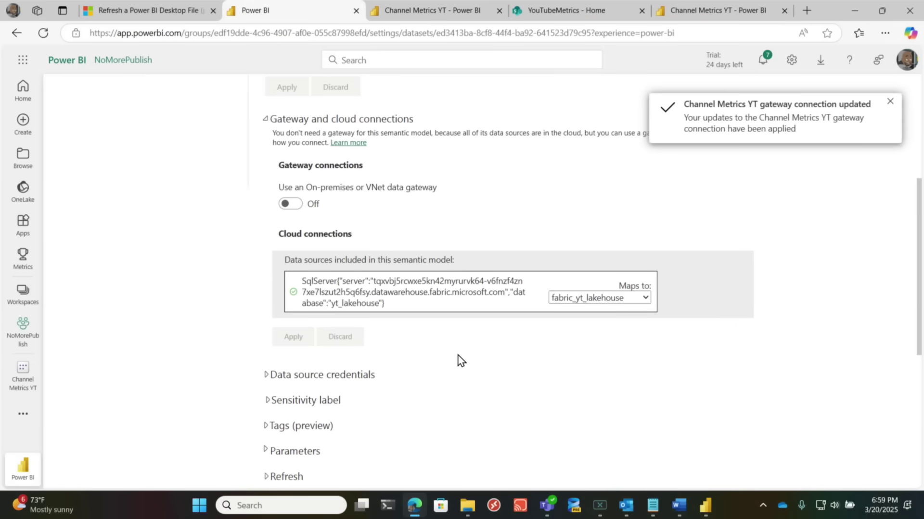
- Expand the semantic model's OneDrive refresh settings and examine the import location and hourly update option
{"action": "scroll", "coordinate": [458, 356], "scroll_direction": "down", "scroll_amount": 3}
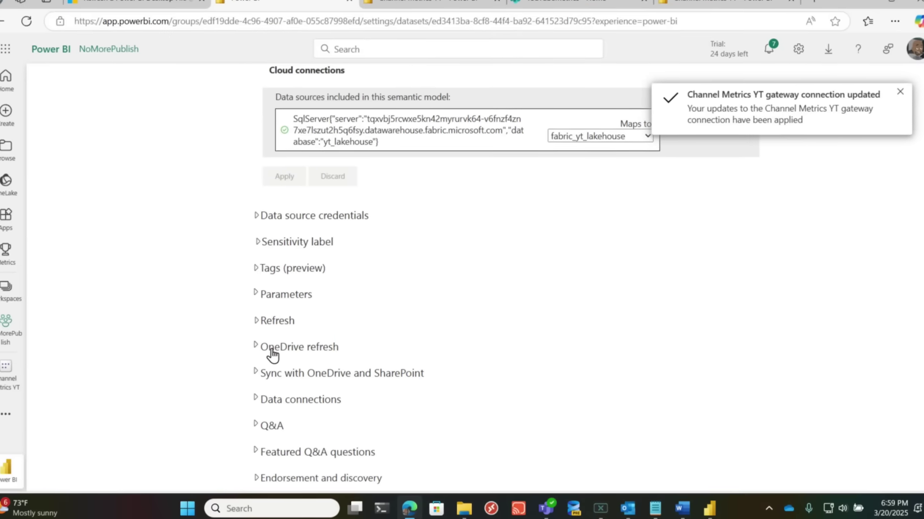
{"action": "left_click", "coordinate": [272, 352]}
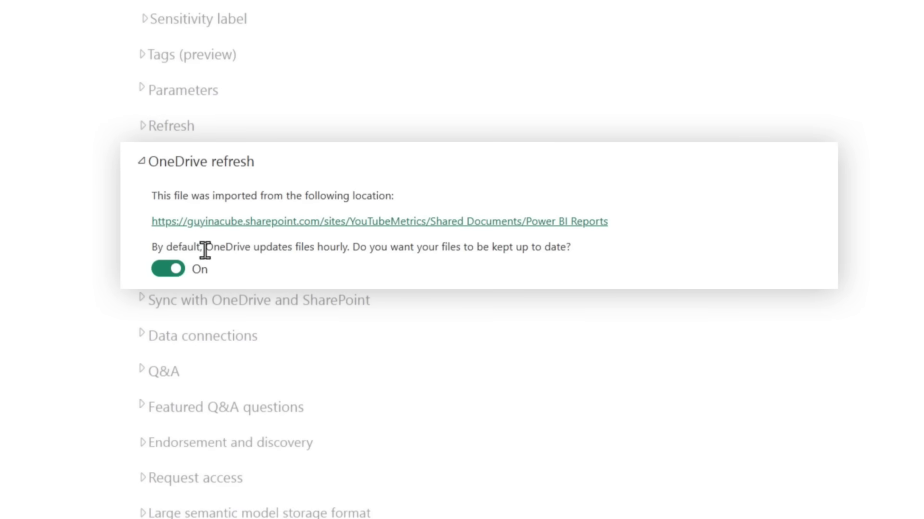
{"action": "left_click_drag", "start_coordinate": [204, 249], "coordinate": [192, 279]}
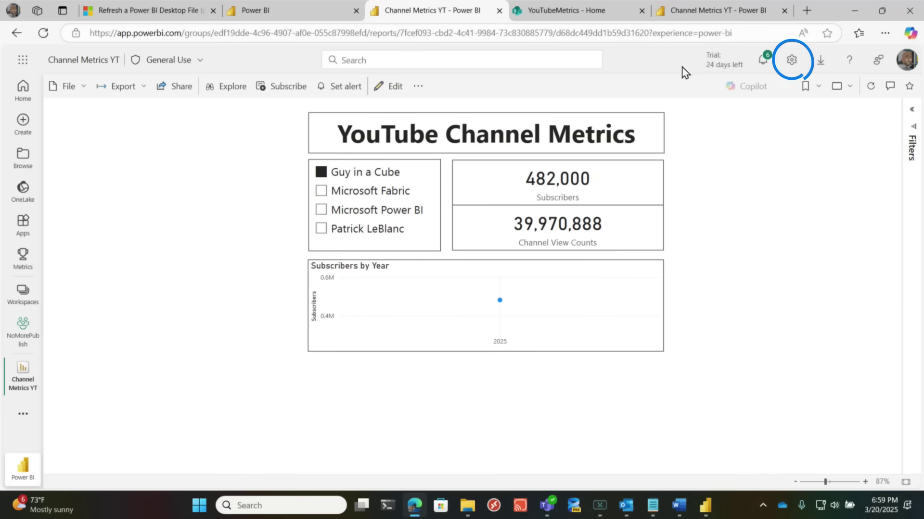
- Open the Admin portal's tenant settings, search for "oned", and examine the setting for automatically updating semantic models from OneDrive or SharePoint files
{"action": "left_click", "coordinate": [793, 61]}
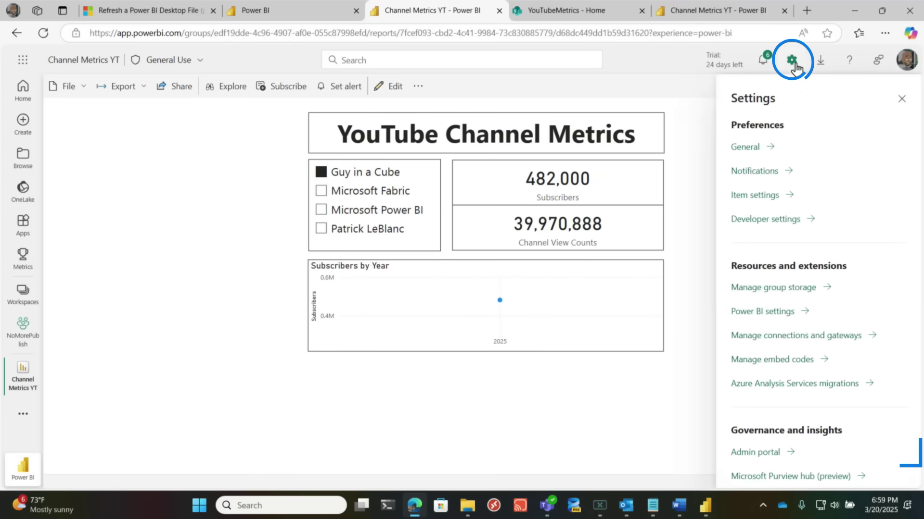
{"action": "left_click", "coordinate": [788, 458]}
{"action": "left_click", "coordinate": [790, 165]}
{"action": "type", "text": "o"}
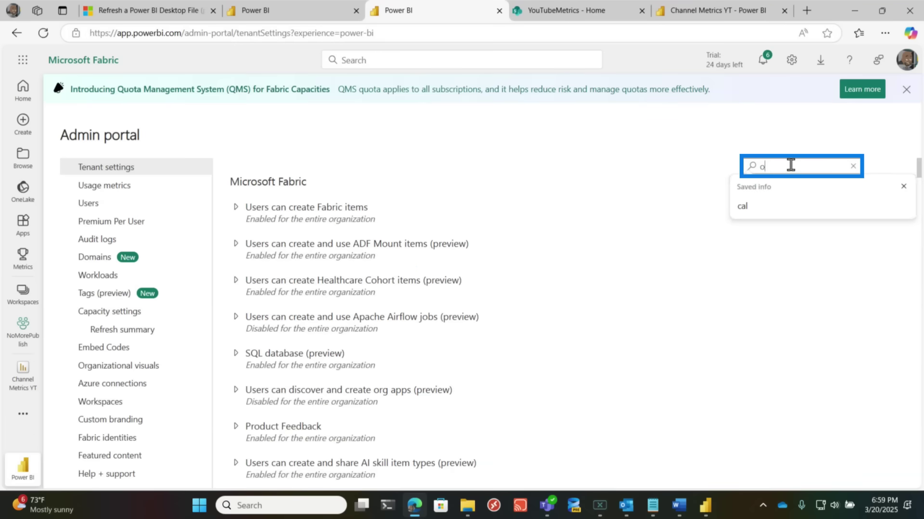
{"action": "type", "text": "ned"}
{"action": "left_click", "coordinate": [236, 279]}
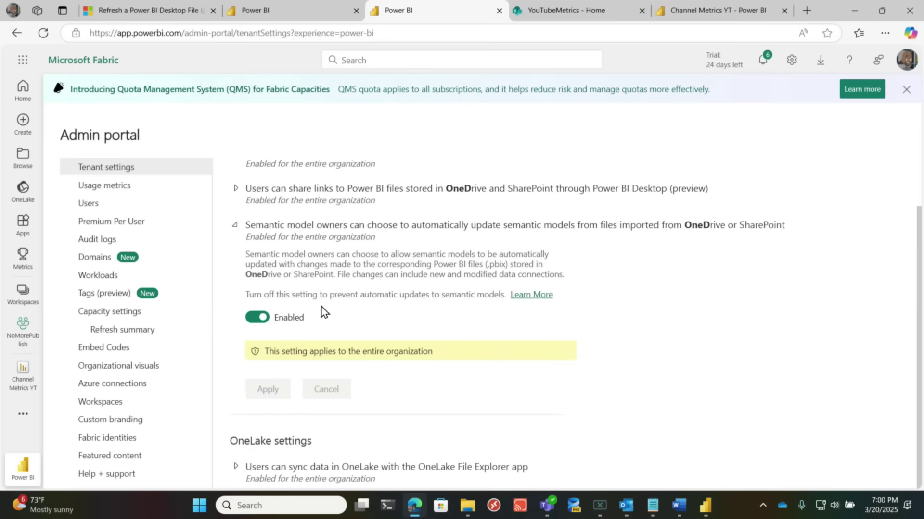
{"action": "scroll", "coordinate": [400, 298], "scroll_direction": "up", "scroll_amount": 1}
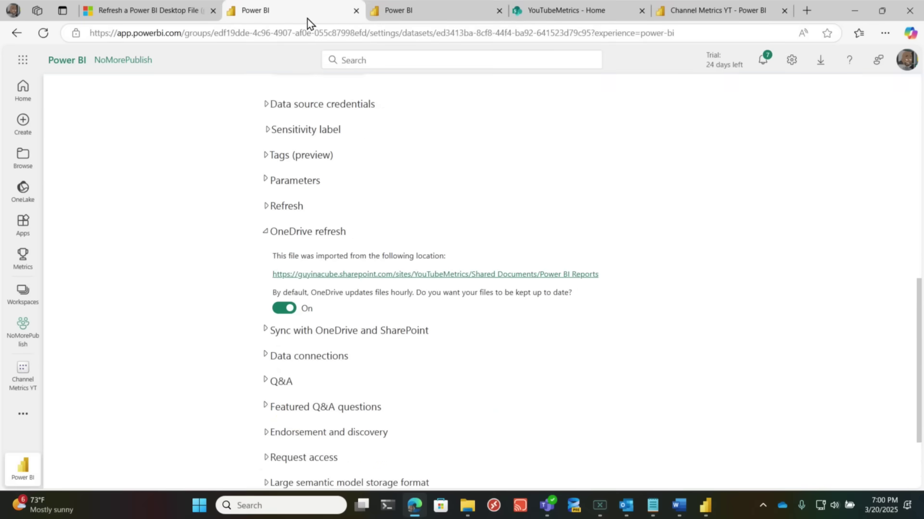
- In the semantic model's Sync with OneDrive and SharePoint settings, choose Restrict updates and apply it
{"action": "left_click", "coordinate": [266, 331]}
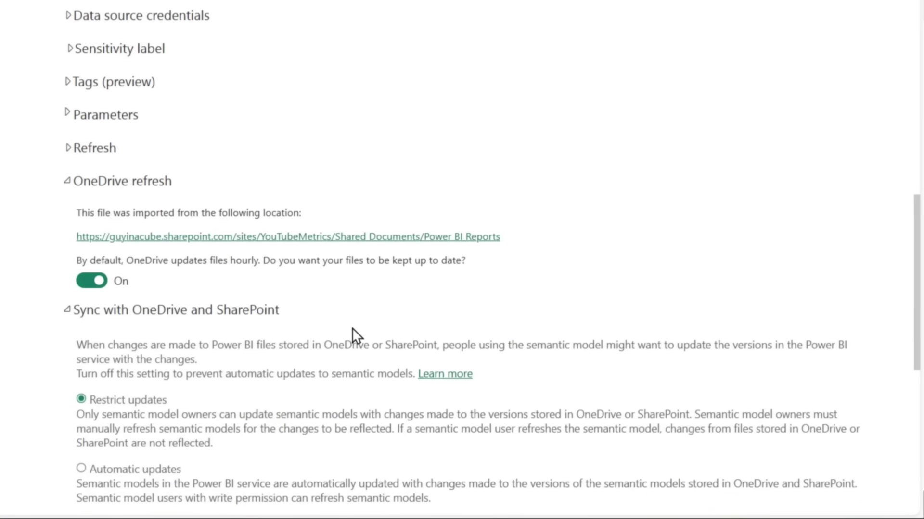
{"action": "scroll", "coordinate": [250, 328], "scroll_direction": "down", "scroll_amount": 4}
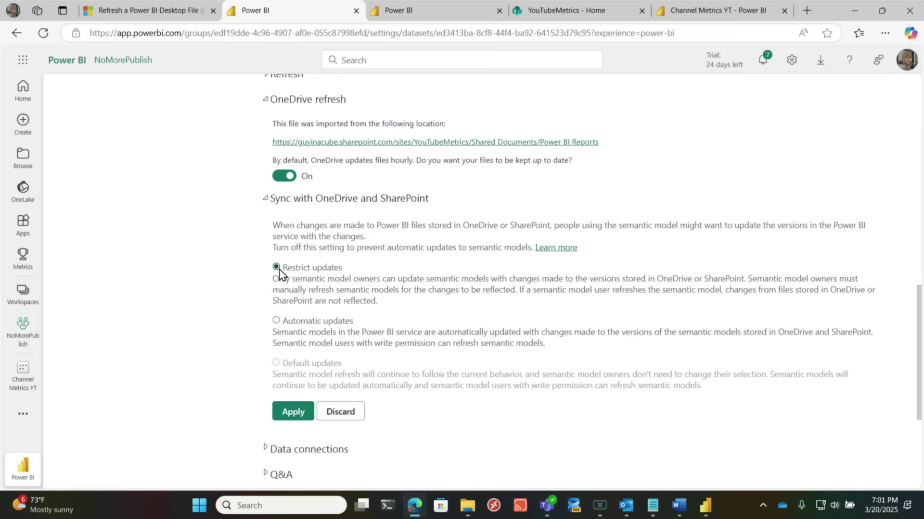
{"action": "left_click", "coordinate": [293, 418]}
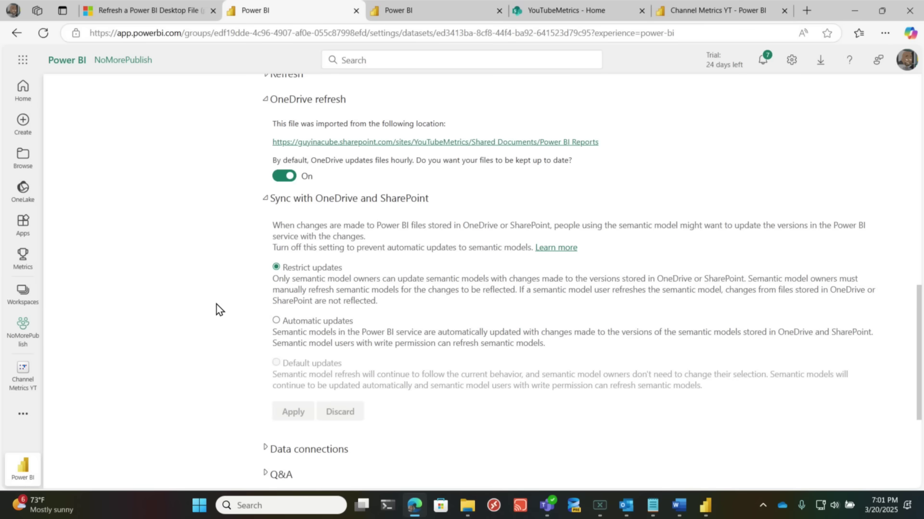
- Return to the NoMorePublish workspace, refresh the Channel Metrics YT semantic model, and check its OneDrive refresh history
{"action": "left_click", "coordinate": [16, 332]}
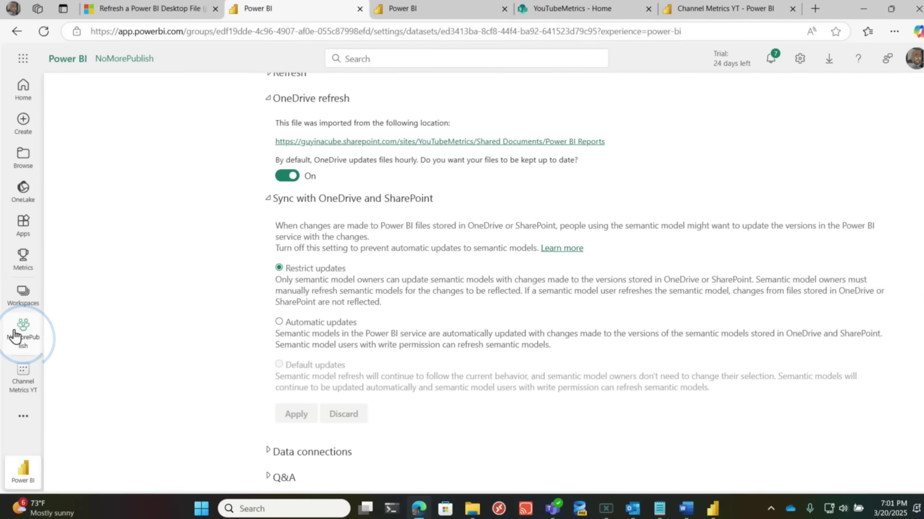
{"action": "mouse_move", "coordinate": [204, 220]}
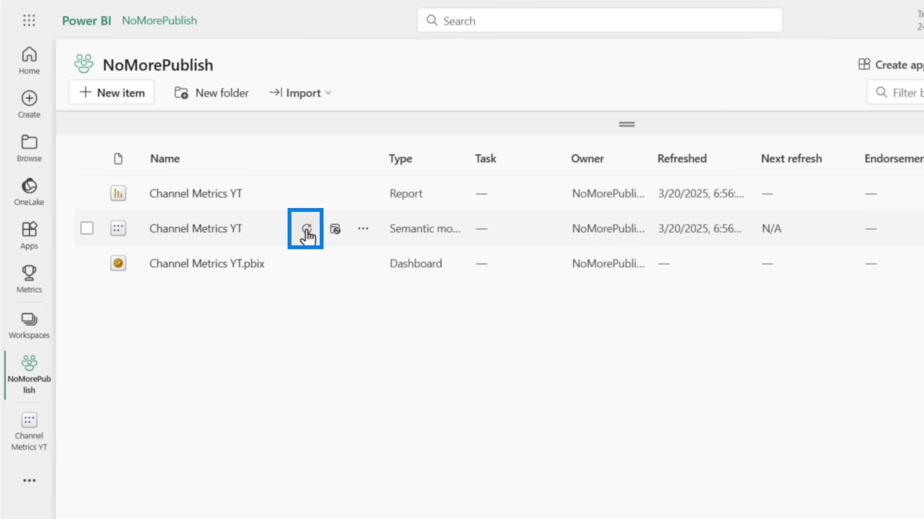
{"action": "left_click", "coordinate": [344, 240]}
{"action": "left_click", "coordinate": [355, 204]}
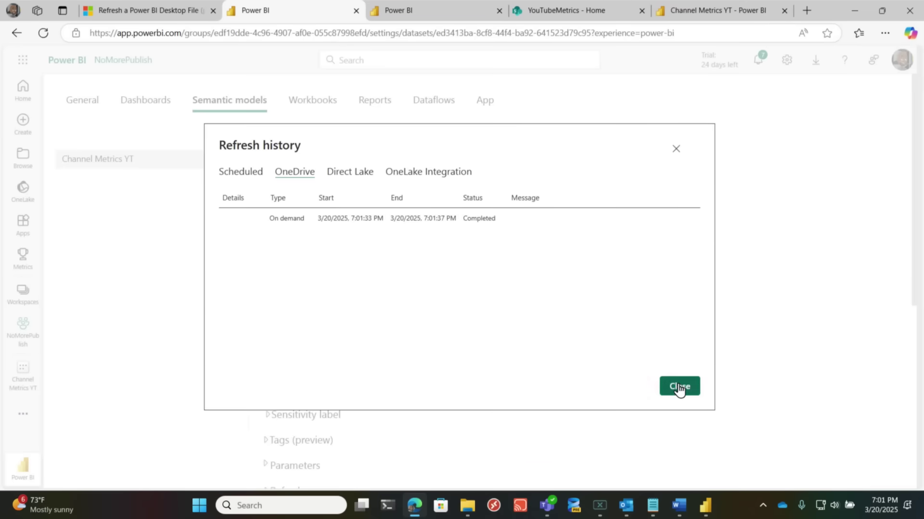
{"action": "left_click", "coordinate": [678, 387]}
- Open the Channel Metrics YT semantic model in editing mode and check the gold_calendar table's options for its date table setting
{"action": "left_click", "coordinate": [19, 375]}
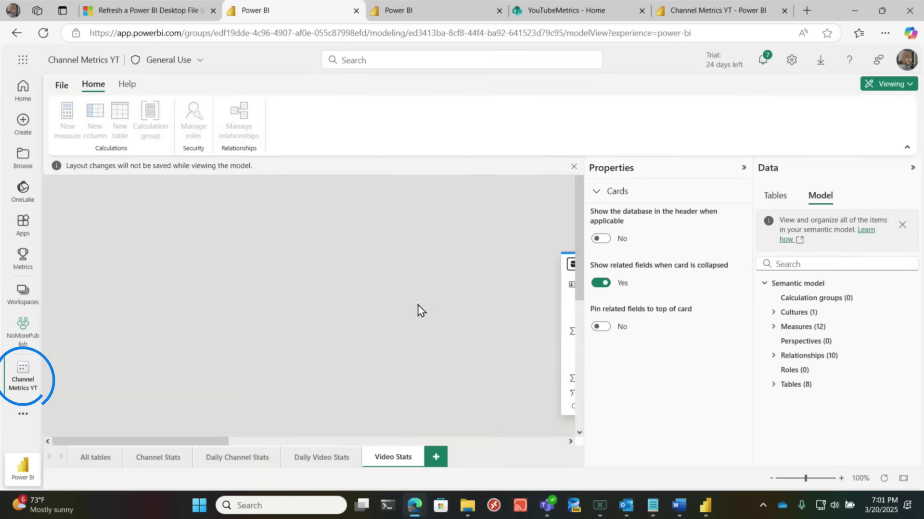
{"action": "left_click", "coordinate": [889, 52]}
{"action": "left_click", "coordinate": [813, 72]}
{"action": "left_click", "coordinate": [732, 199]}
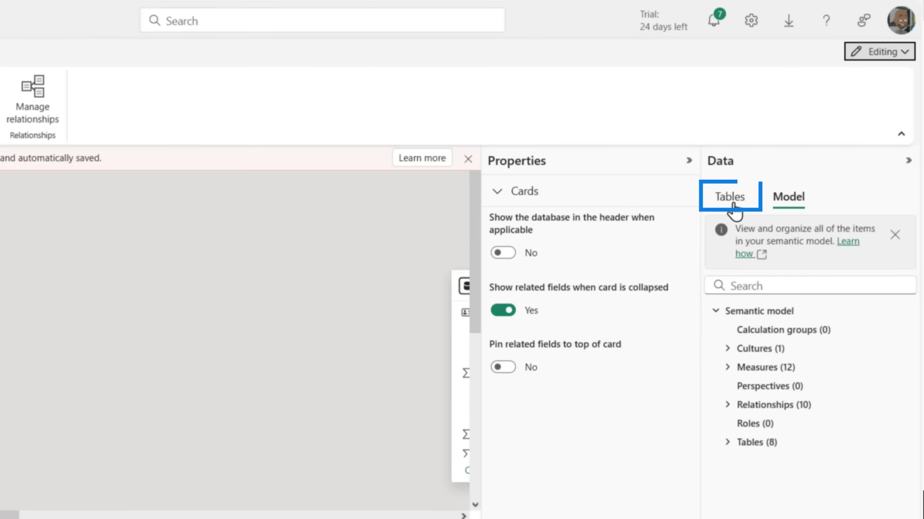
{"action": "left_click", "coordinate": [908, 252]}
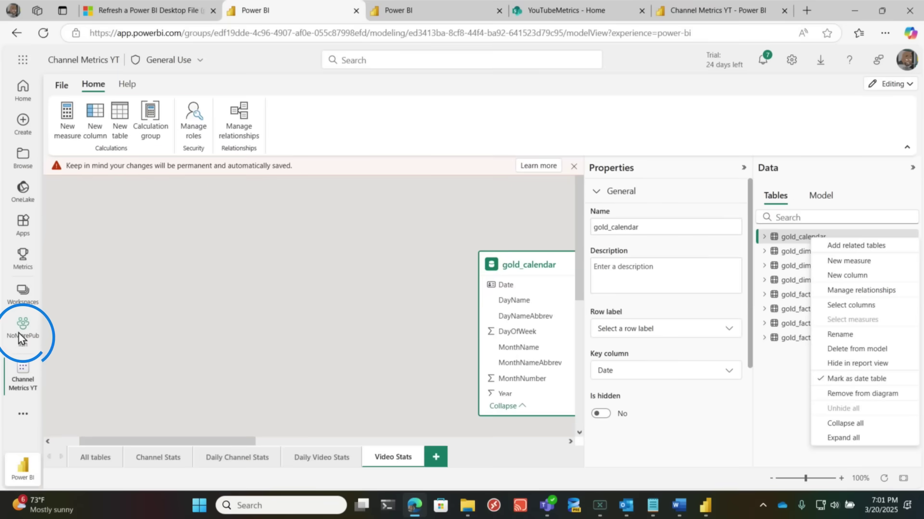
- Look at the report in Power BI Desktop and open the Channel Metrics YT report from the NoMorePublish workspace to compare its charts
{"action": "left_click", "coordinate": [20, 337]}
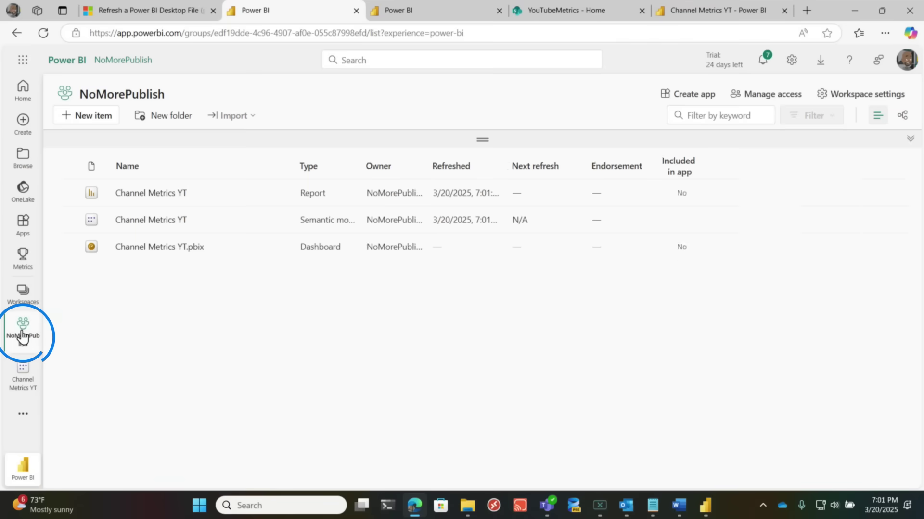
{"action": "left_click", "coordinate": [704, 506]}
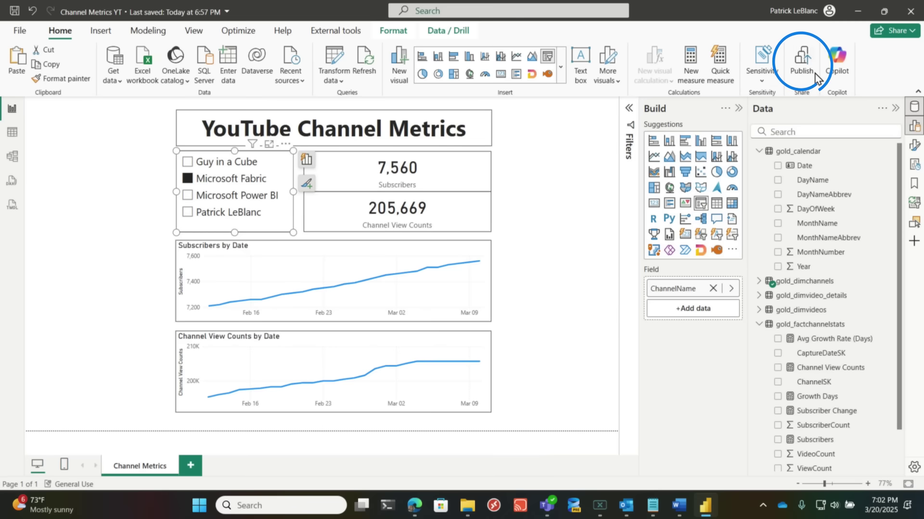
{"action": "left_click", "coordinate": [857, 12]}
{"action": "left_click", "coordinate": [139, 252]}
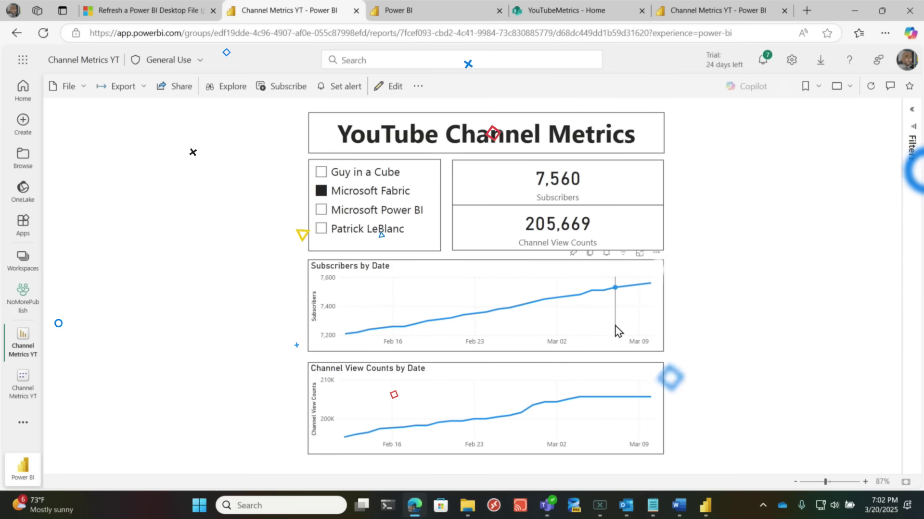
{"action": "mouse_move", "coordinate": [615, 326]}
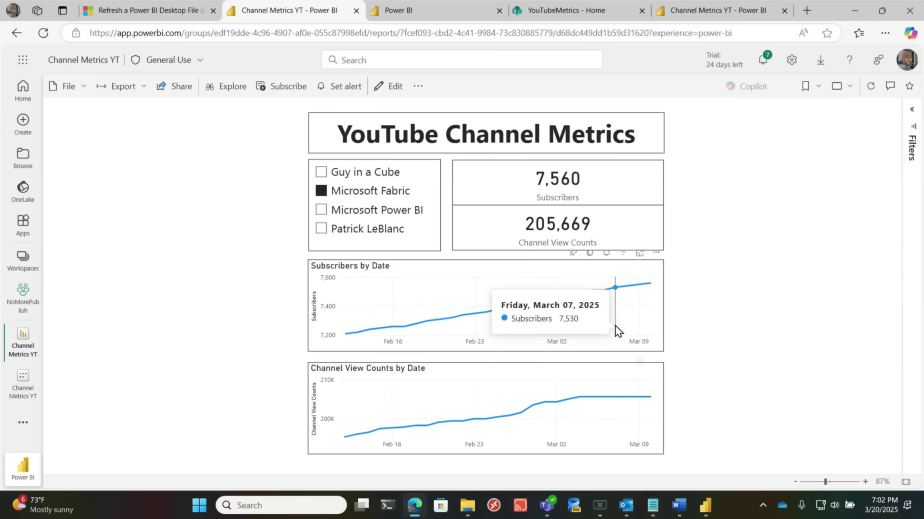